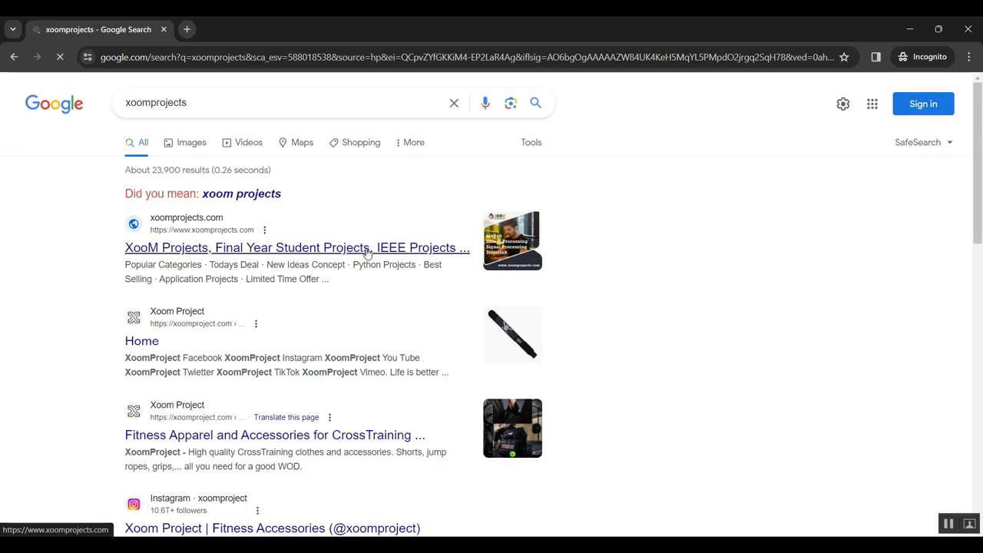
Open the XooM Projects website from the first xoomprojects search result.
left_click(227, 256)
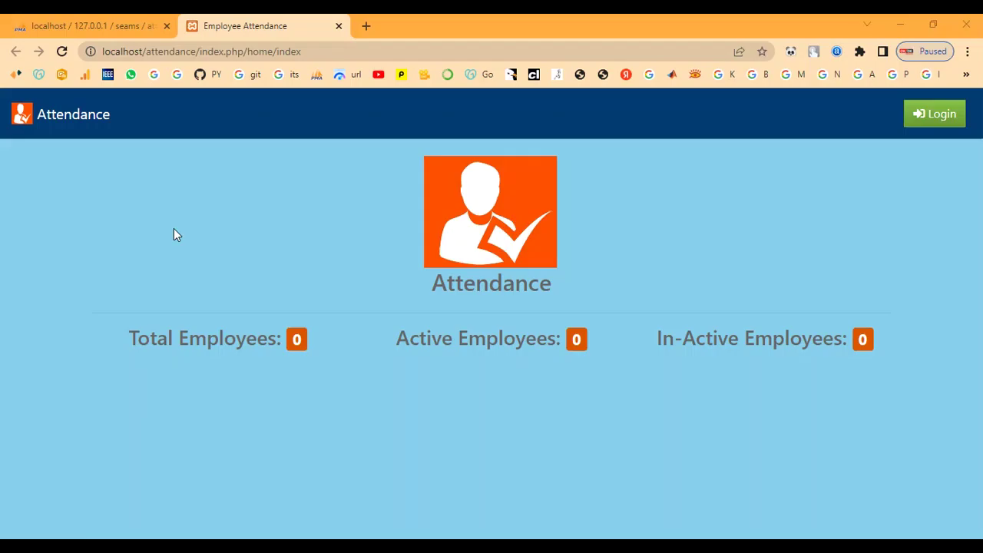
Highlight the Attendance title, employee count labels and heading on the home page.
left_click_drag(142, 120, 35, 121)
left_click(155, 239)
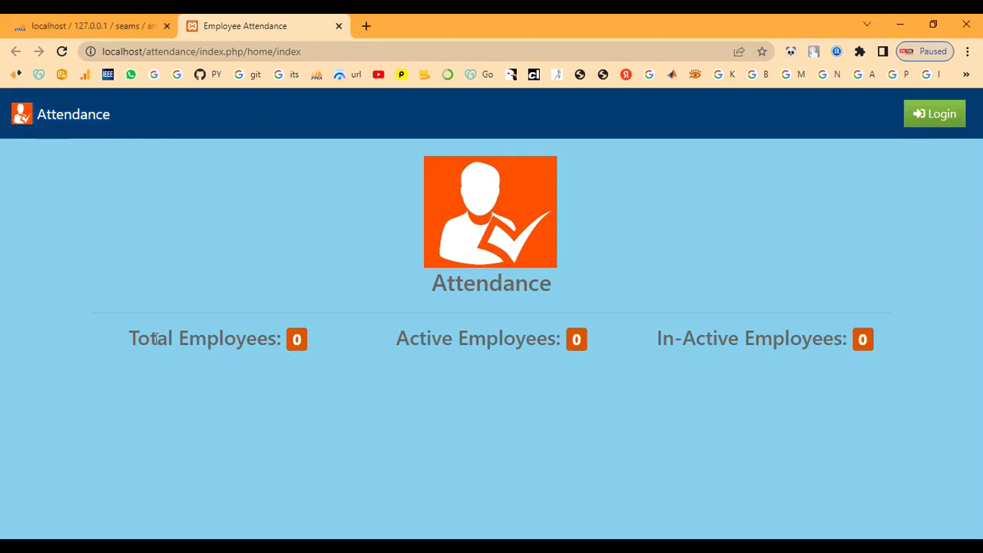
left_click_drag(128, 346, 874, 350)
left_click(672, 296)
left_click_drag(419, 285, 554, 290)
left_click(599, 251)
Log in on the login page with username 'admin' and the admin password.
left_click(939, 123)
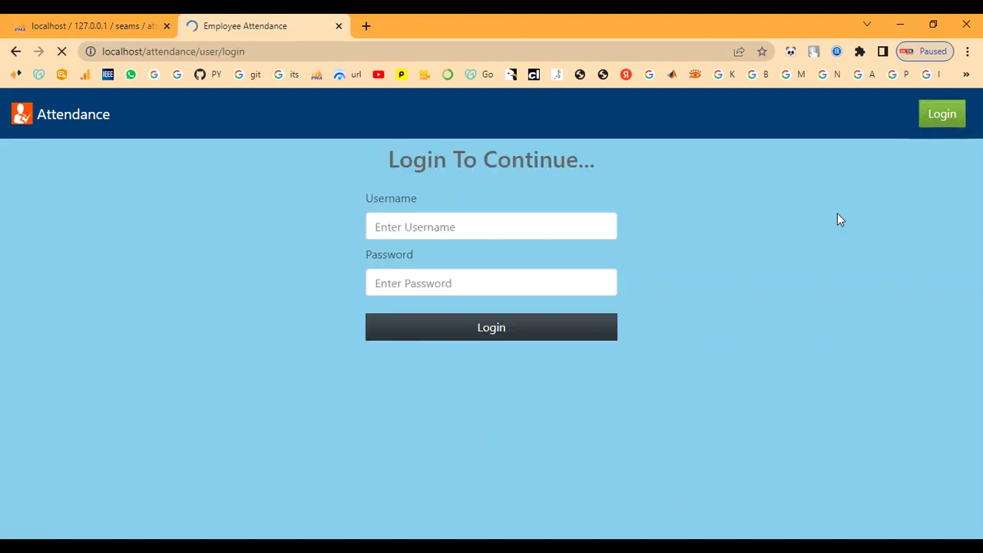
left_click_drag(392, 167, 646, 179)
left_click(508, 241)
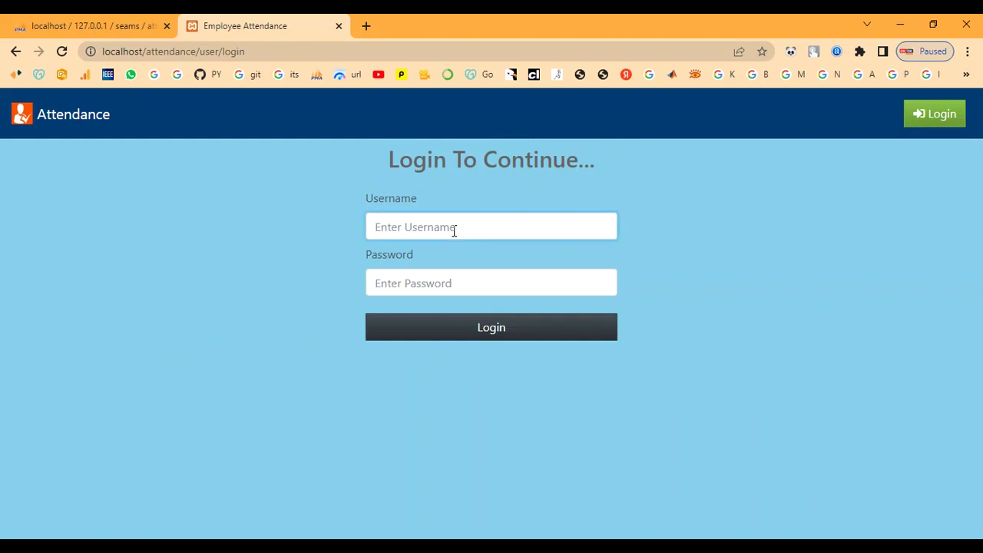
type("admin")
key("Tab")
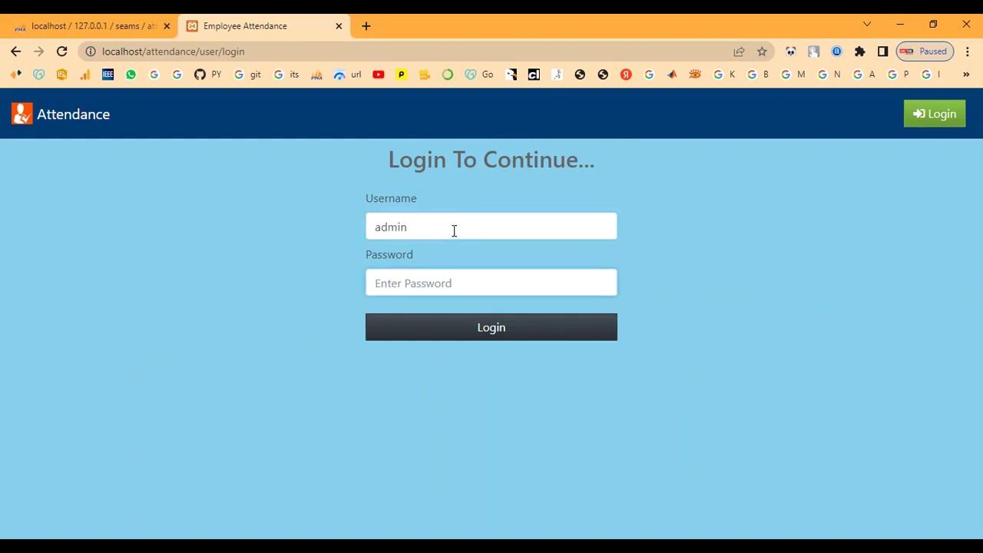
type("•")
left_click(460, 338)
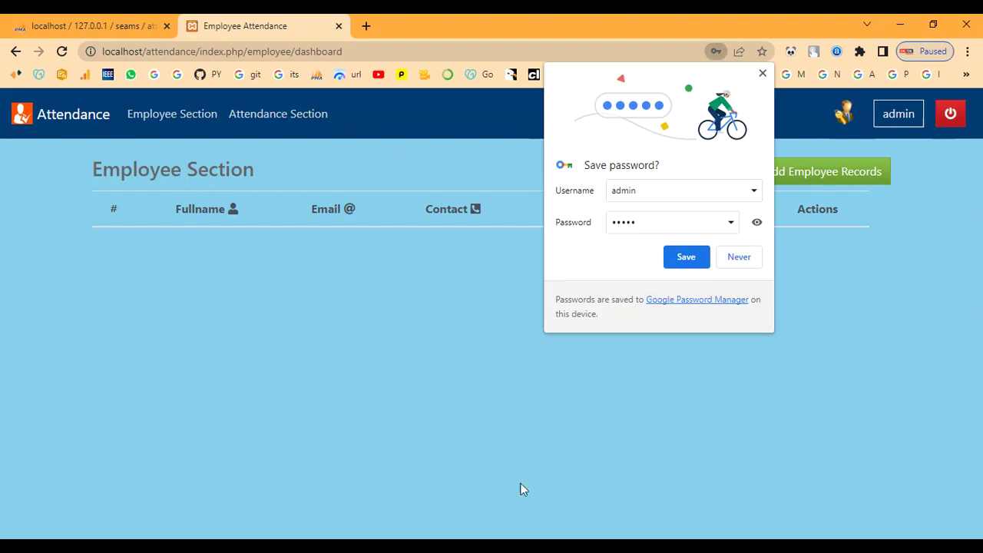
Decline the browser's save-password prompt and reload the empty Employee Section page.
left_click(737, 257)
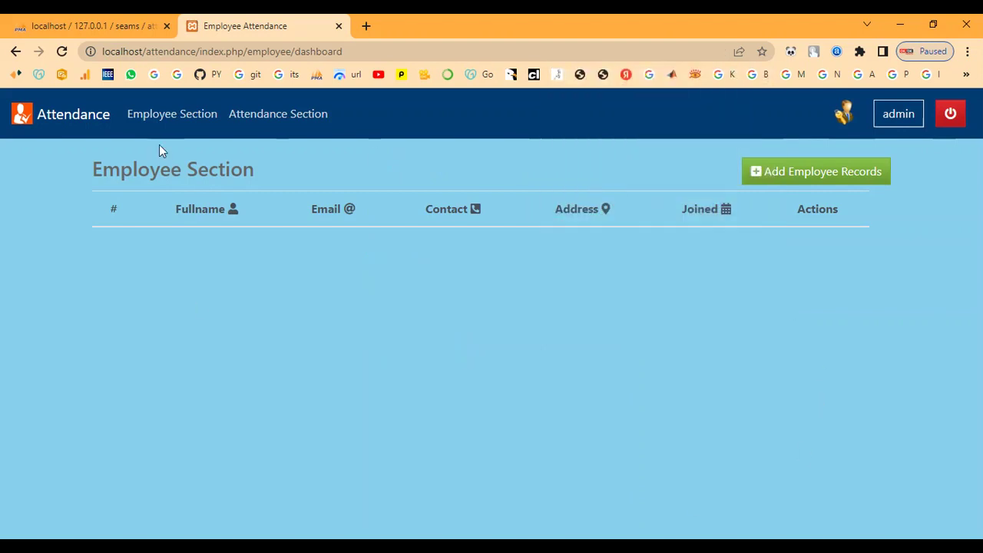
left_click_drag(112, 179, 308, 180)
left_click(293, 198)
left_click(168, 116)
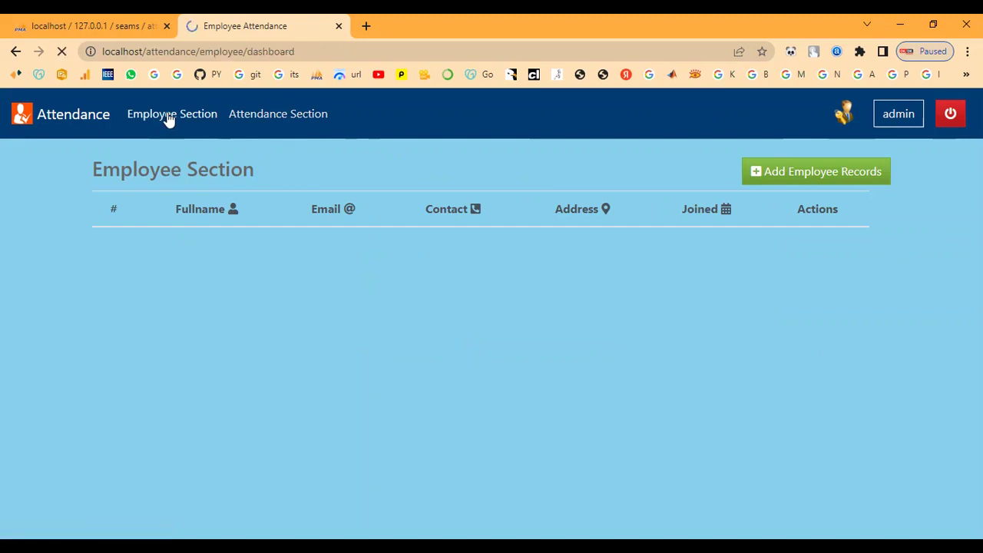
View the Attendance Section, then log out and highlight the Active Employees label.
left_click(270, 122)
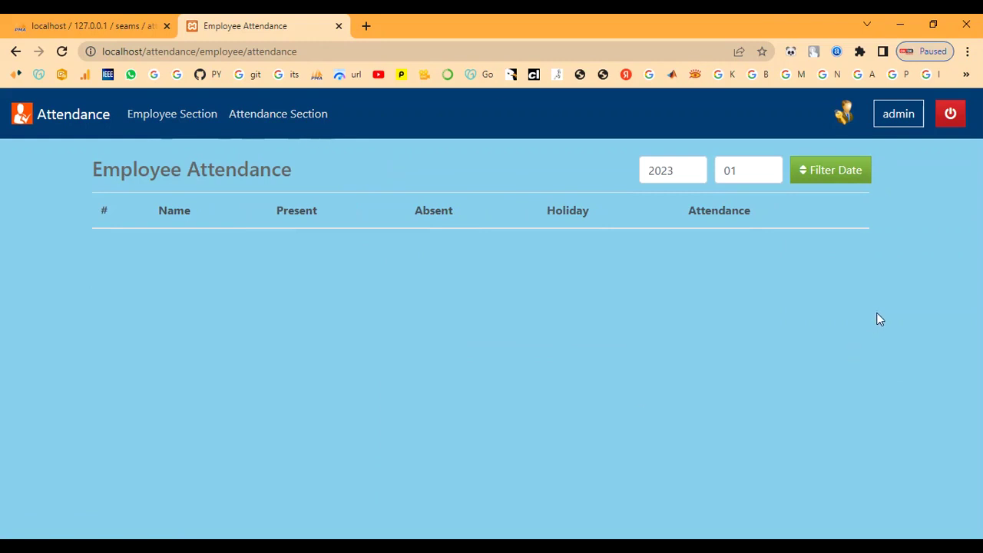
left_click(948, 113)
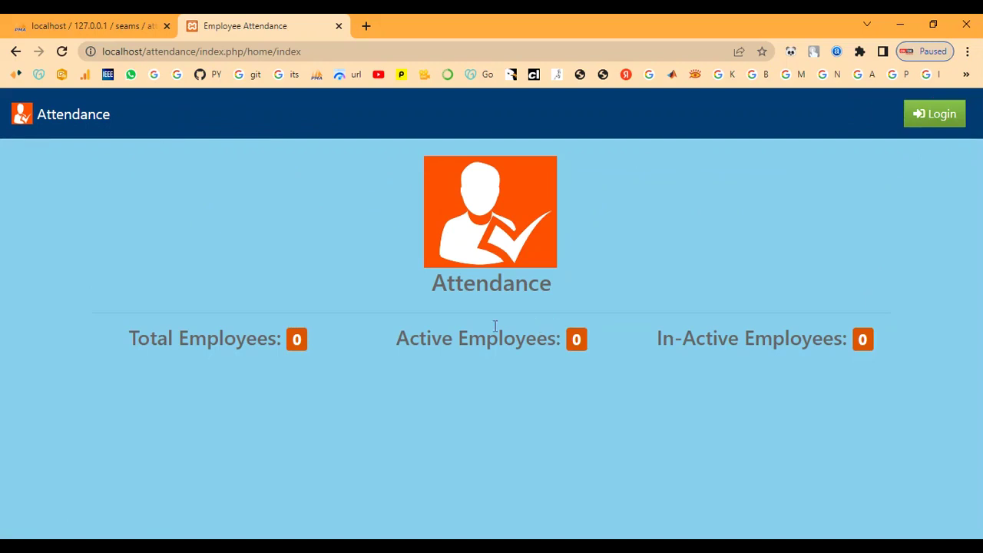
left_click_drag(371, 349, 582, 358)
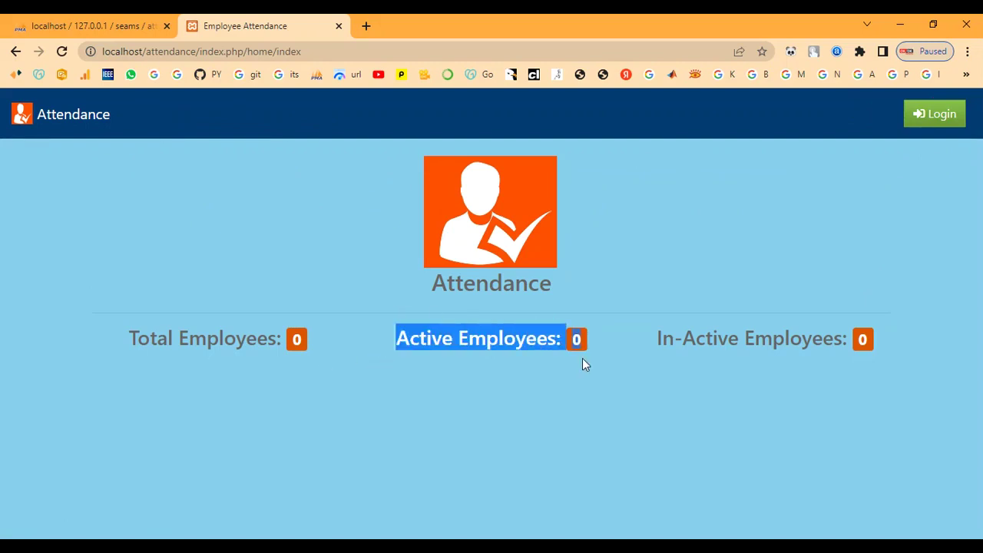
left_click(584, 359)
Log back in as 'admin' and start adding a new employee record.
left_click(938, 121)
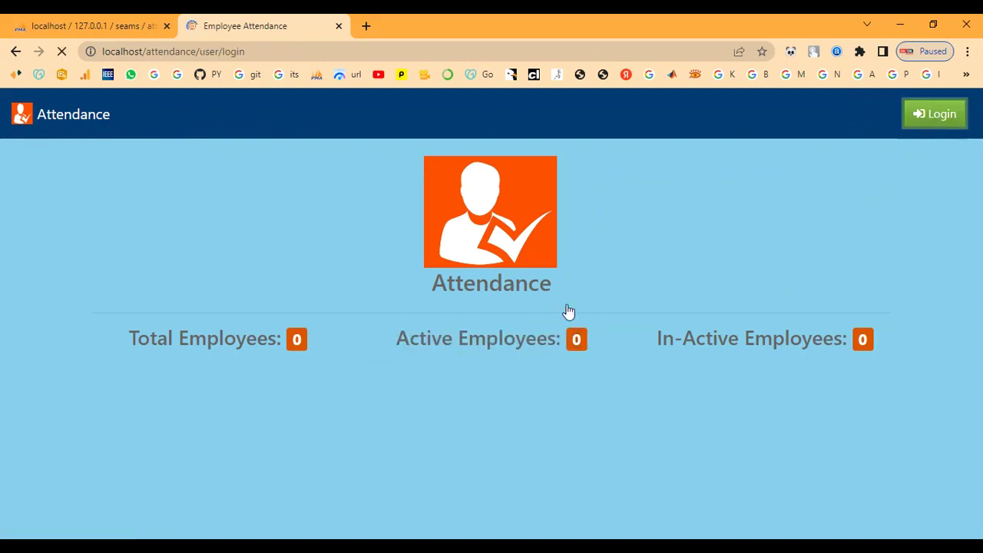
left_click(442, 224)
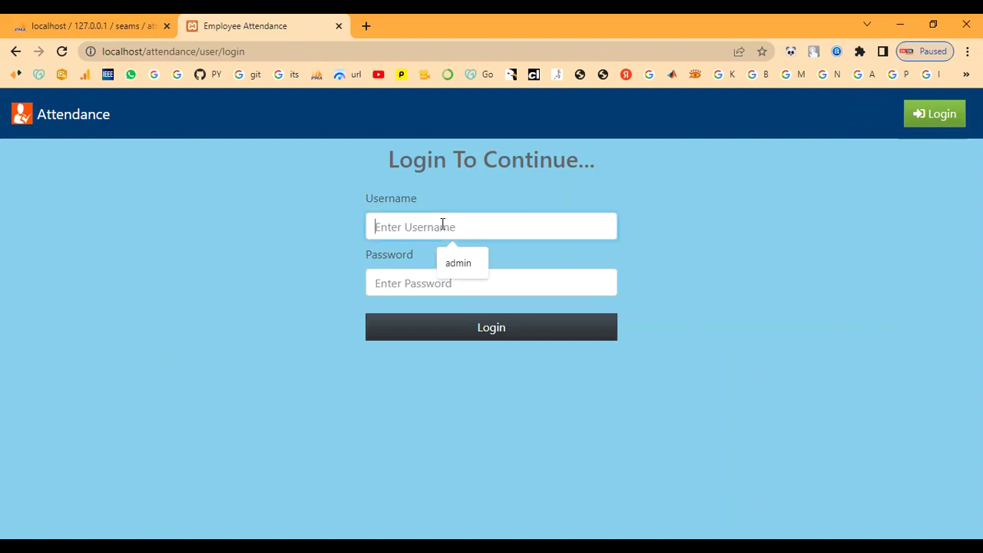
type("admin")
key("Tab")
type("ad")
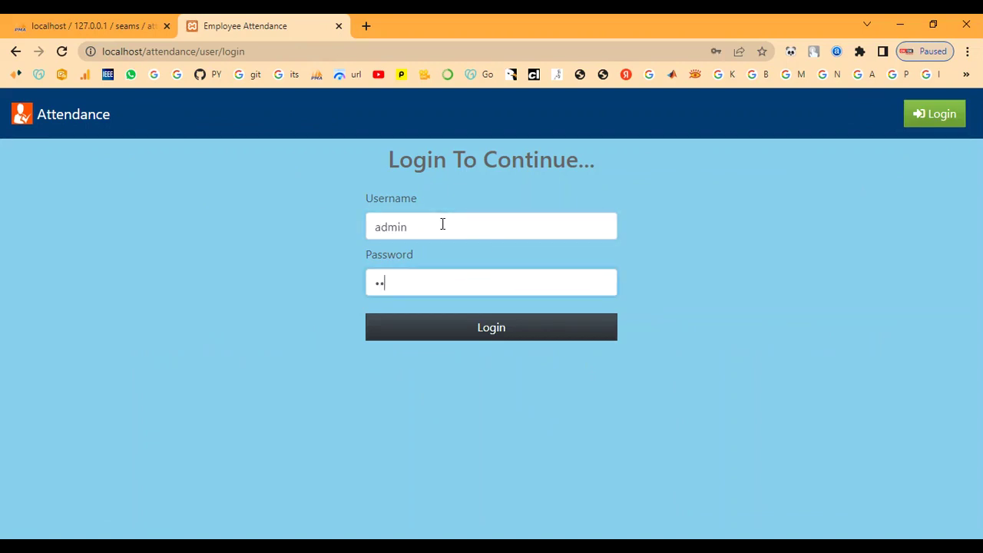
left_click(470, 337)
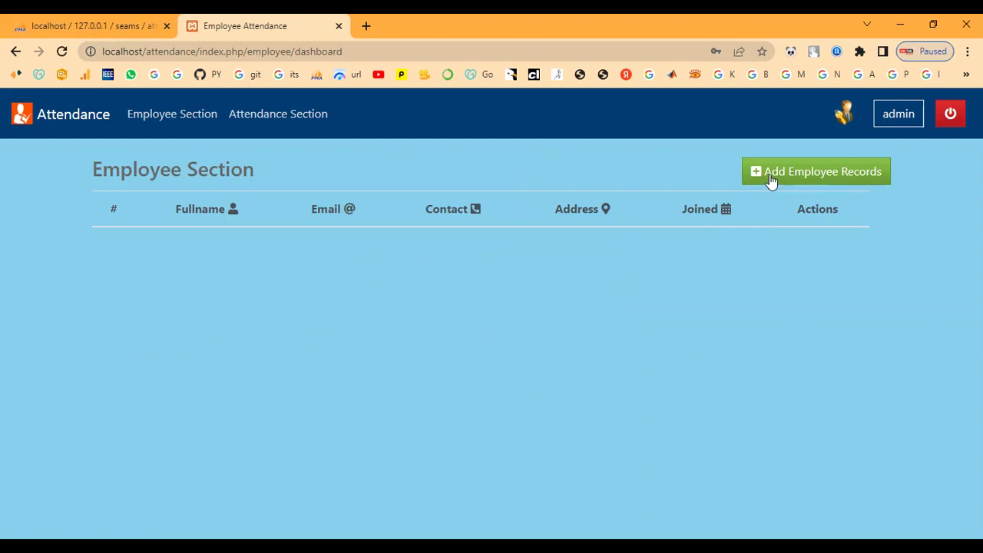
left_click(771, 179)
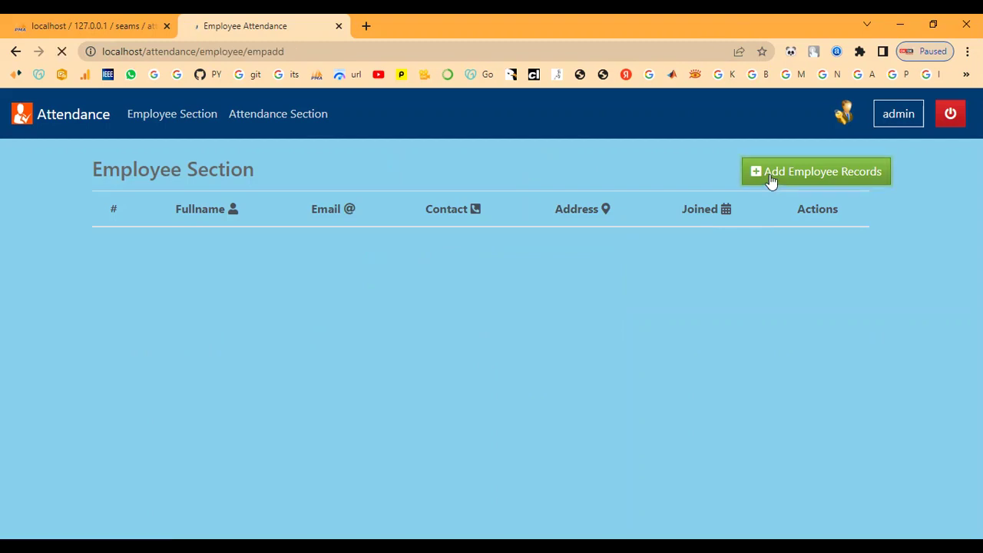
Enter the new employee's name, e-mail address and mobile number.
left_click(425, 223)
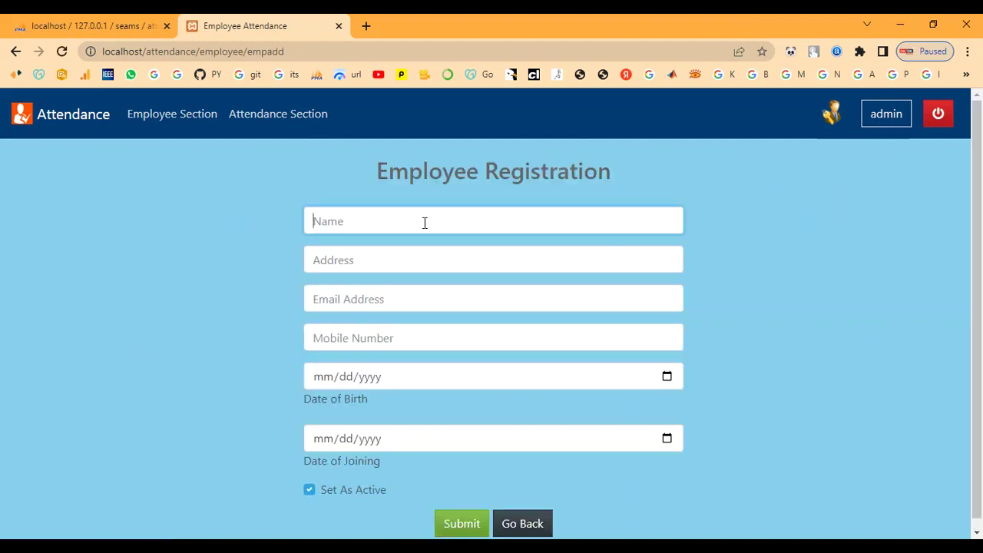
type("ramchennai")
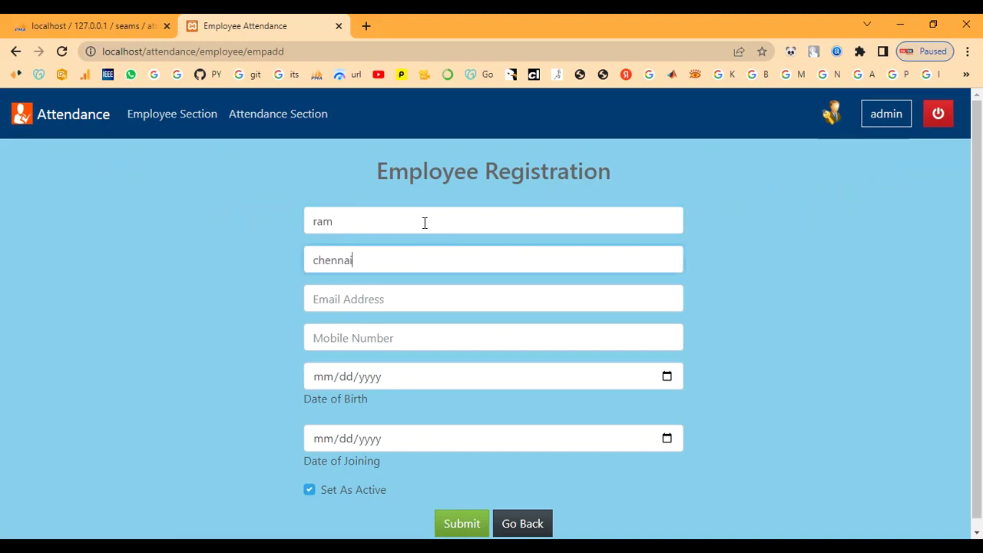
key("Tab")
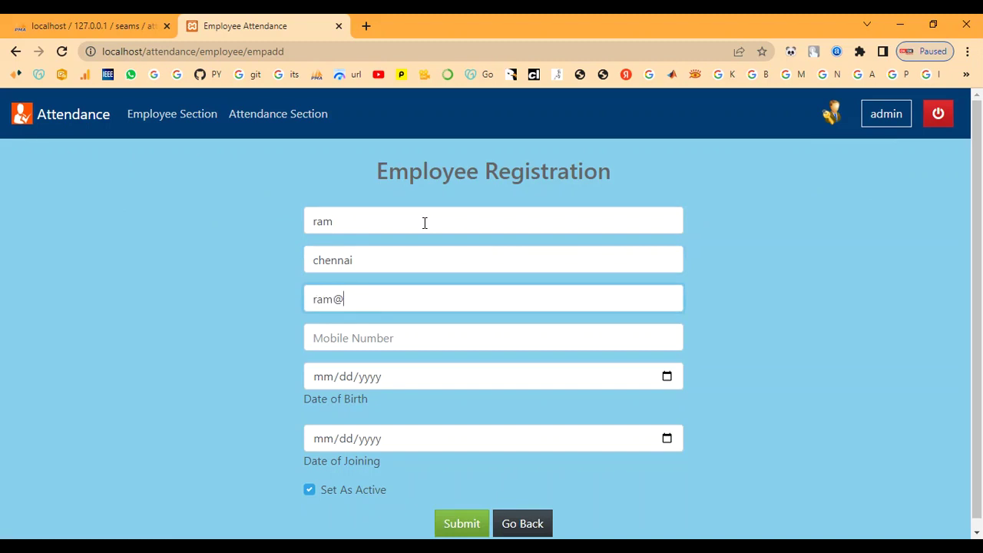
key("Tab")
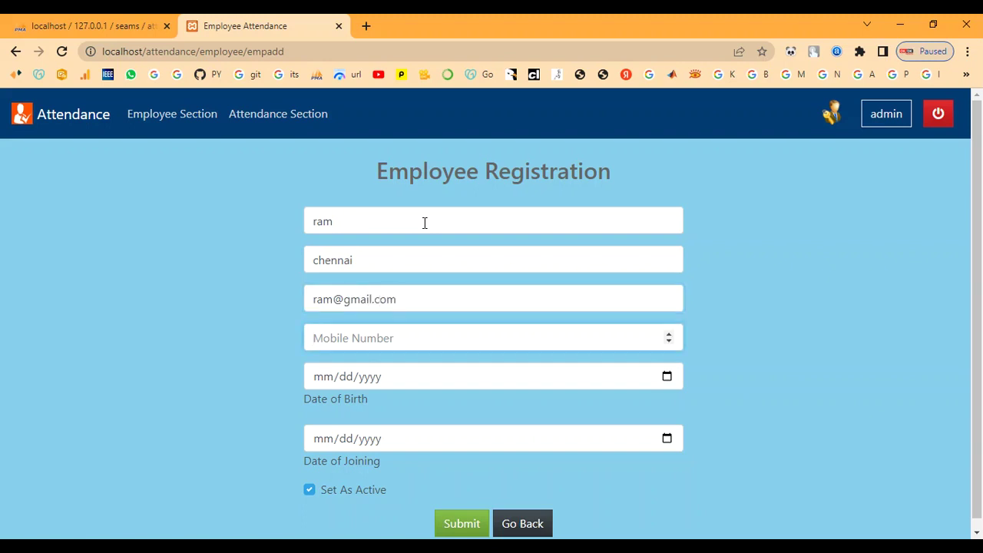
type("9087654321")
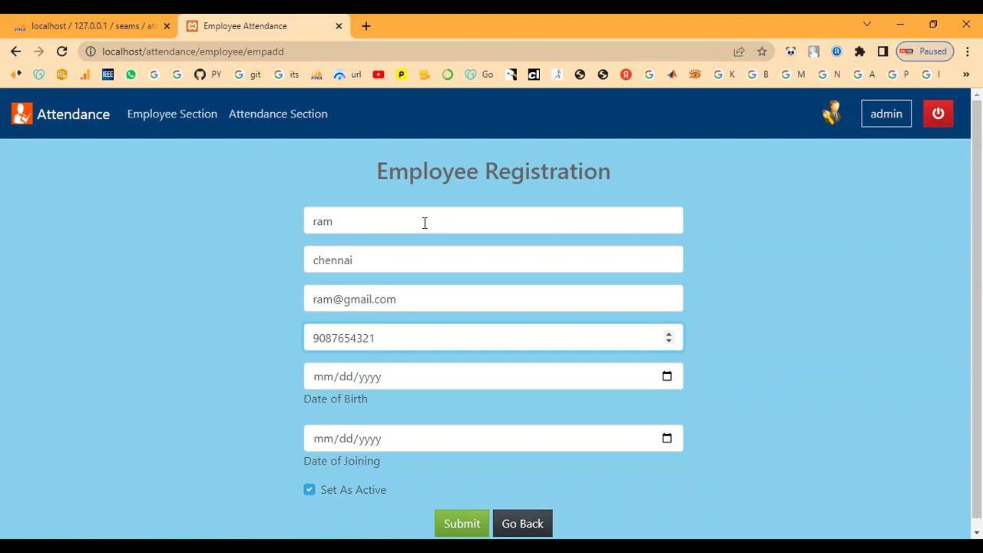
key("Tab")
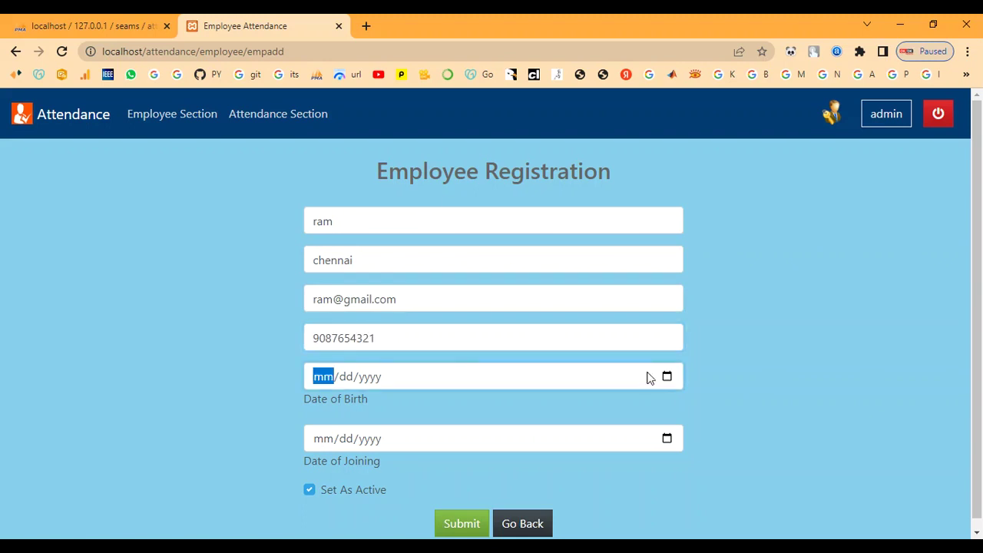
Set the date of birth to September 17, 2001 in the calendar picker.
left_click(667, 378)
left_click(356, 184)
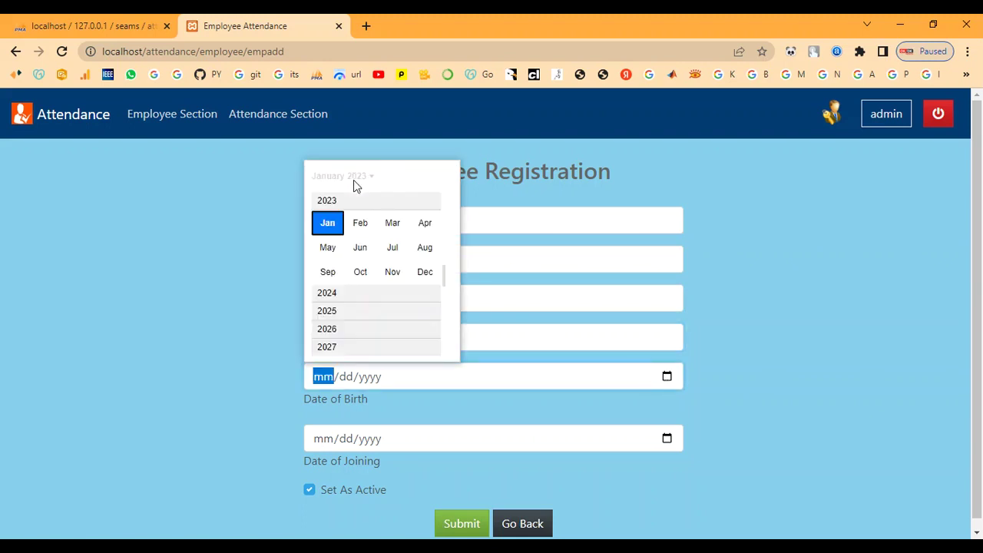
scroll(355, 275, "up", 2)
scroll(355, 275, "up", 5)
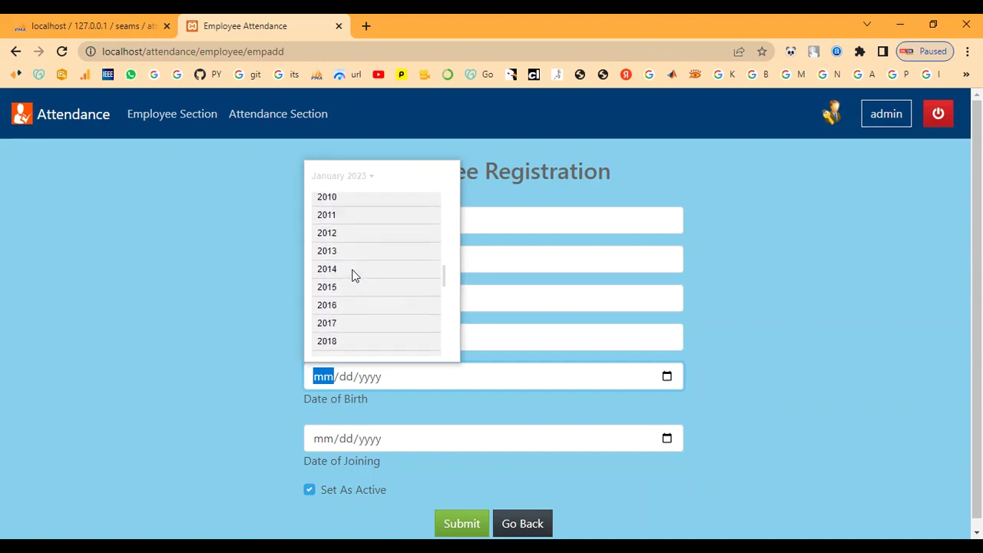
scroll(355, 275, "up", 4)
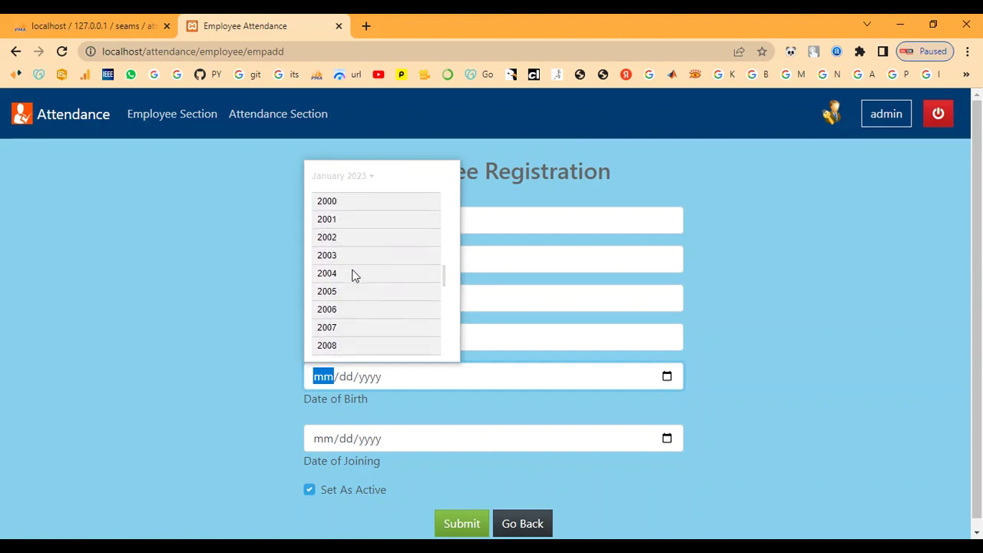
scroll(355, 275, "up", 1)
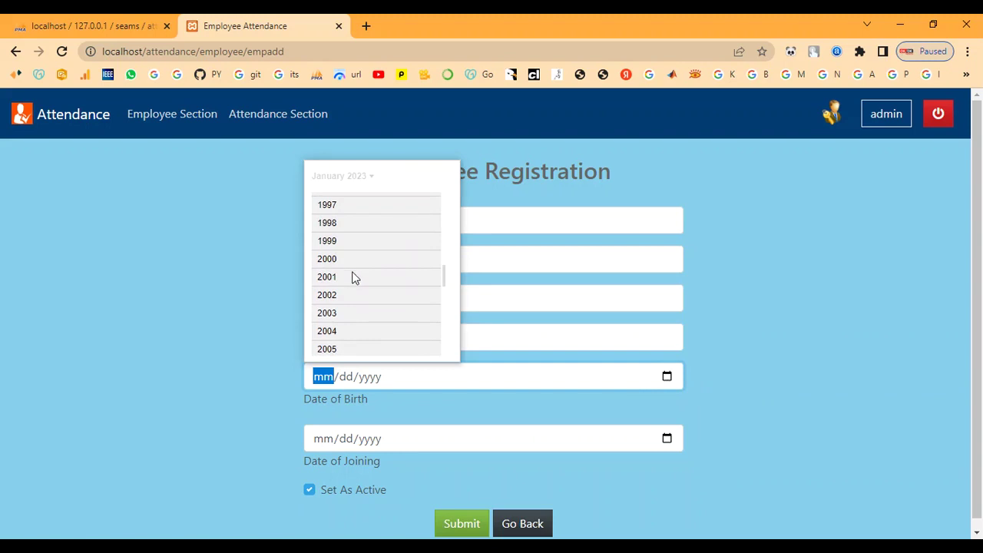
left_click(353, 278)
left_click(340, 279)
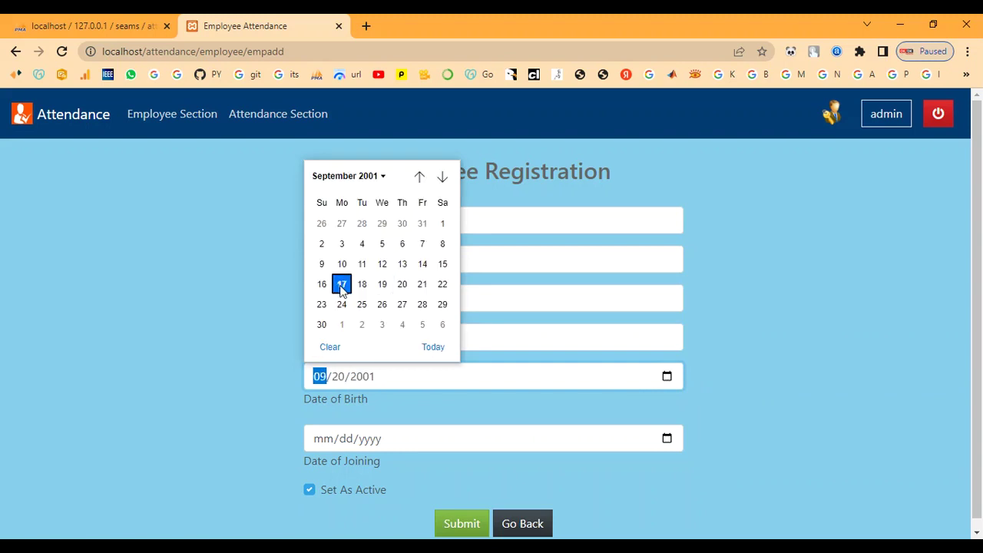
left_click(341, 284)
scroll(435, 375, "down", 1)
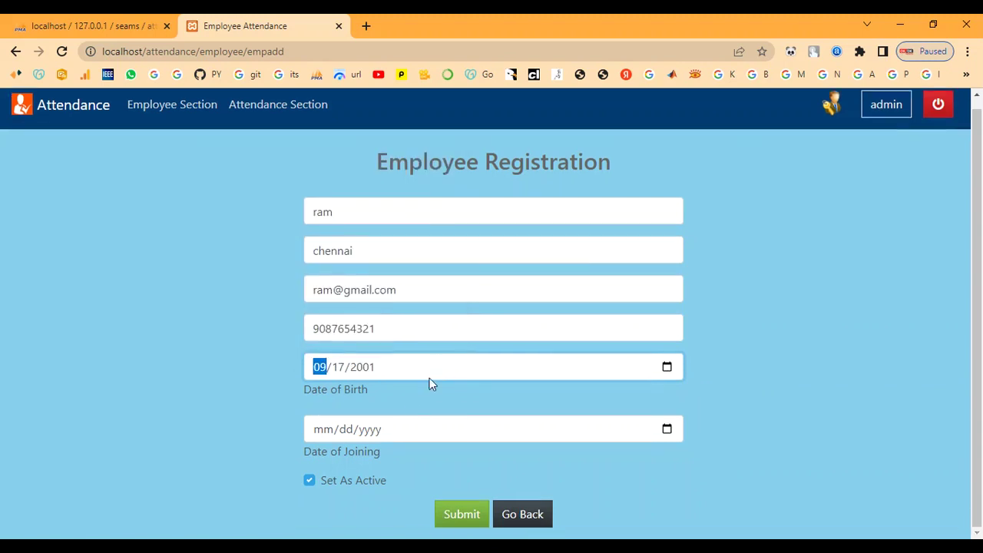
Set joining date 01/19/2023, keep Set As Active checked, and submit the record.
left_click(665, 430)
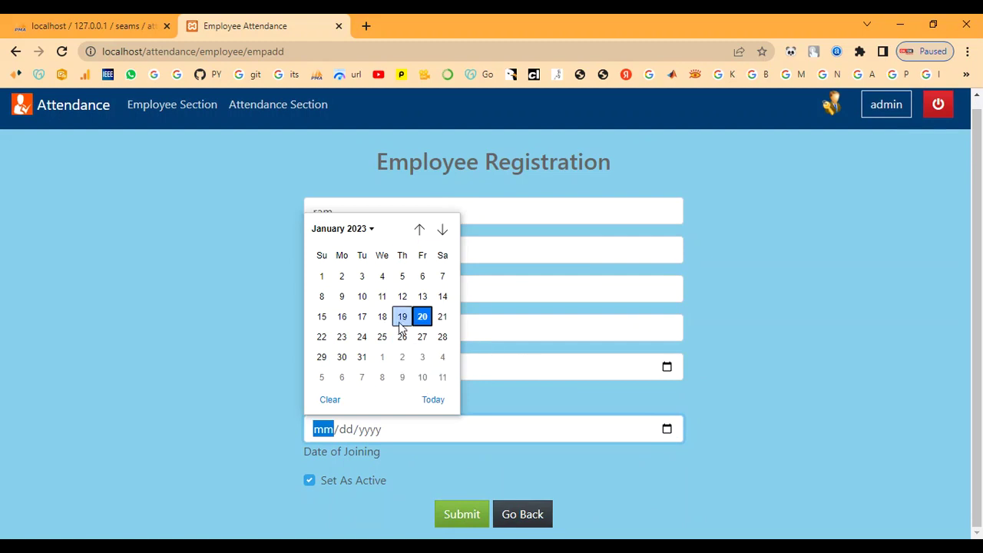
left_click(402, 316)
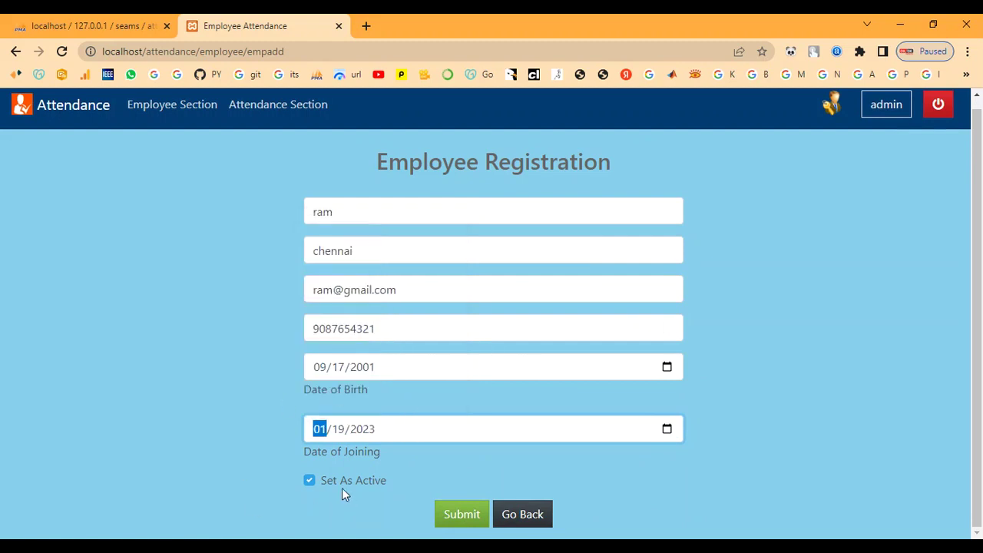
left_click_drag(341, 489, 394, 487)
left_click(395, 487)
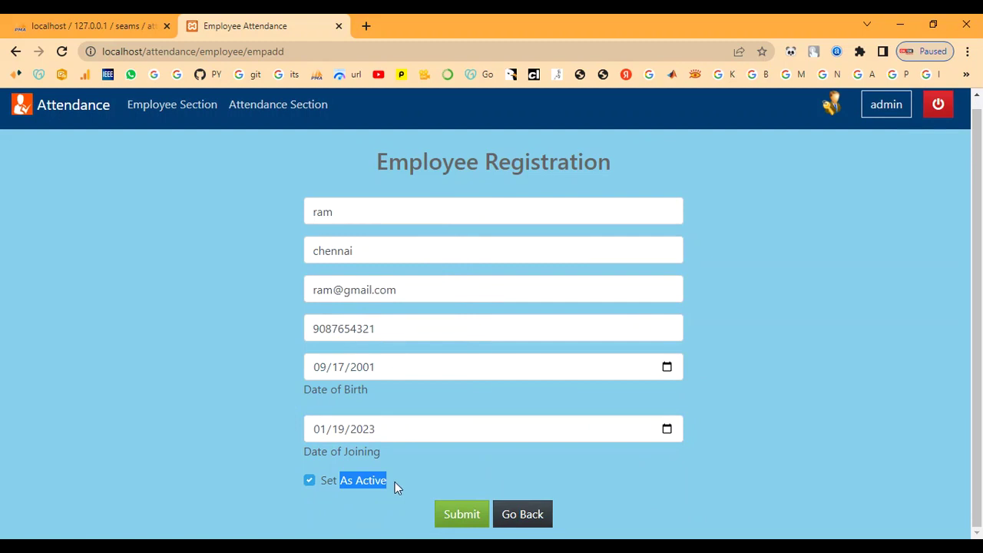
left_click(311, 483)
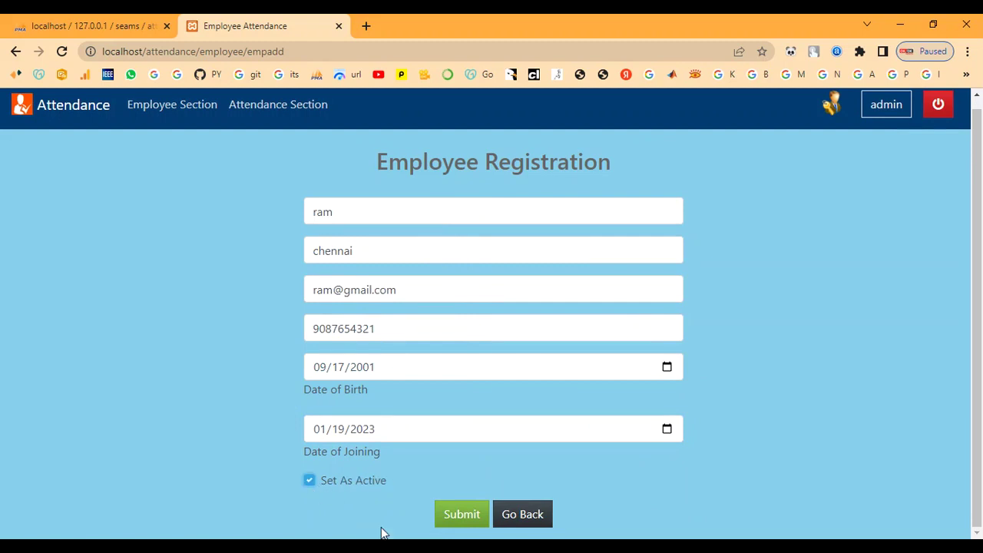
left_click(455, 516)
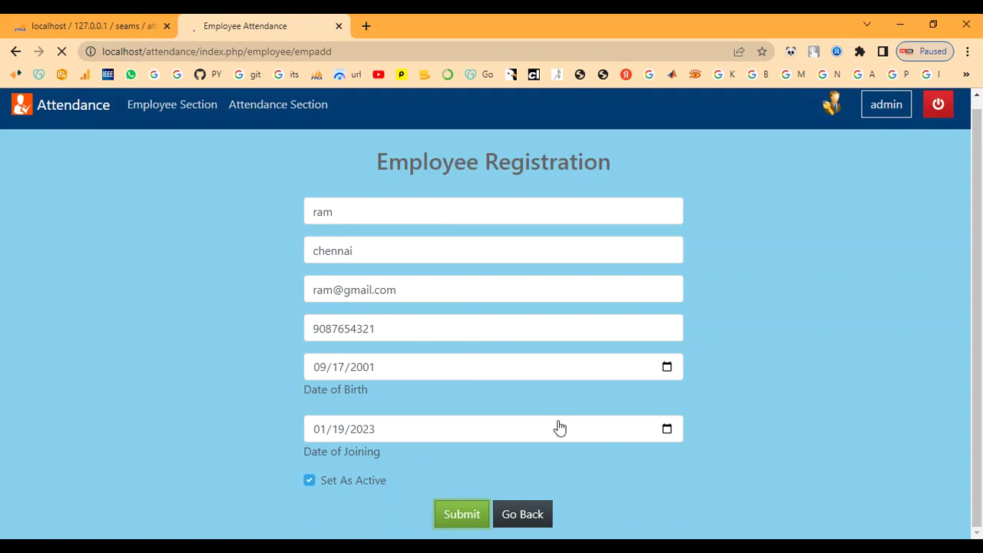
left_click_drag(136, 228, 285, 228)
left_click(286, 228)
Check the new employee's e-mail, address and joining date in the employee list.
left_click(180, 117)
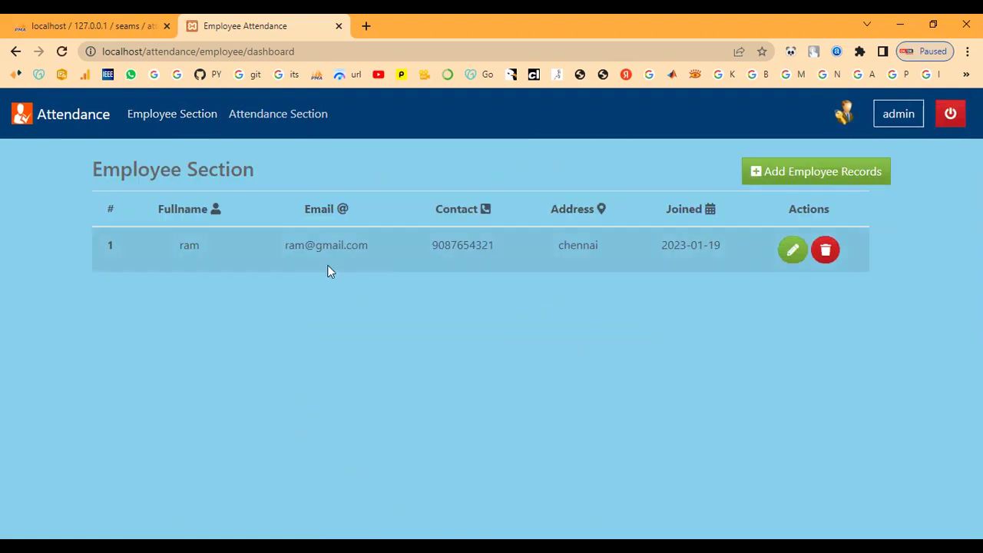
left_click_drag(282, 247, 435, 248)
left_click(435, 247)
left_click_drag(579, 248, 723, 255)
left_click(734, 252)
Log out and highlight the Active, Total and In-Active Employees counts.
left_click(946, 123)
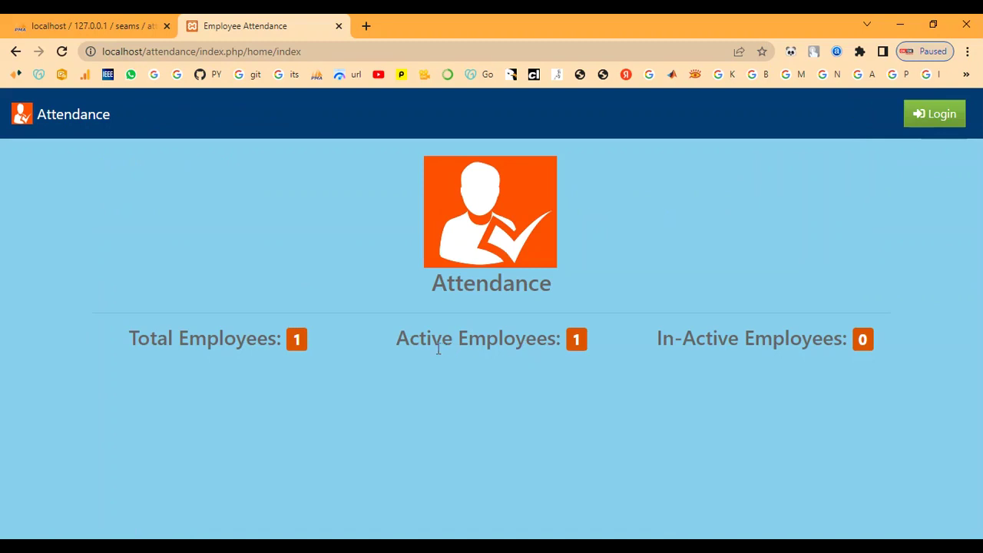
left_click_drag(401, 344, 595, 339)
left_click(500, 374)
left_click_drag(135, 343, 309, 340)
left_click(320, 342)
left_click_drag(841, 342, 896, 340)
left_click(896, 340)
Sign back in as 'admin' and open a blank Employee Registration form.
left_click(915, 117)
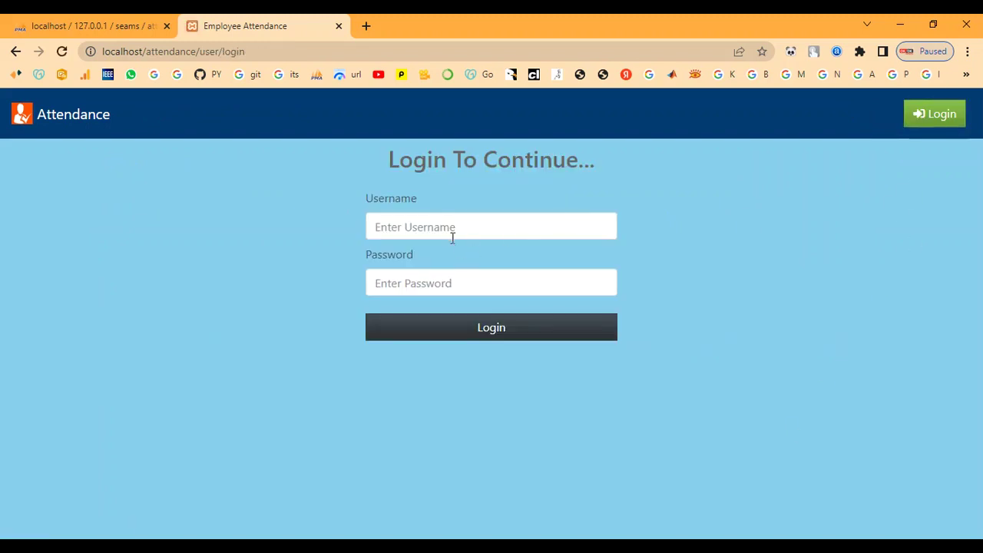
left_click(451, 232)
type("admin")
key("Tab")
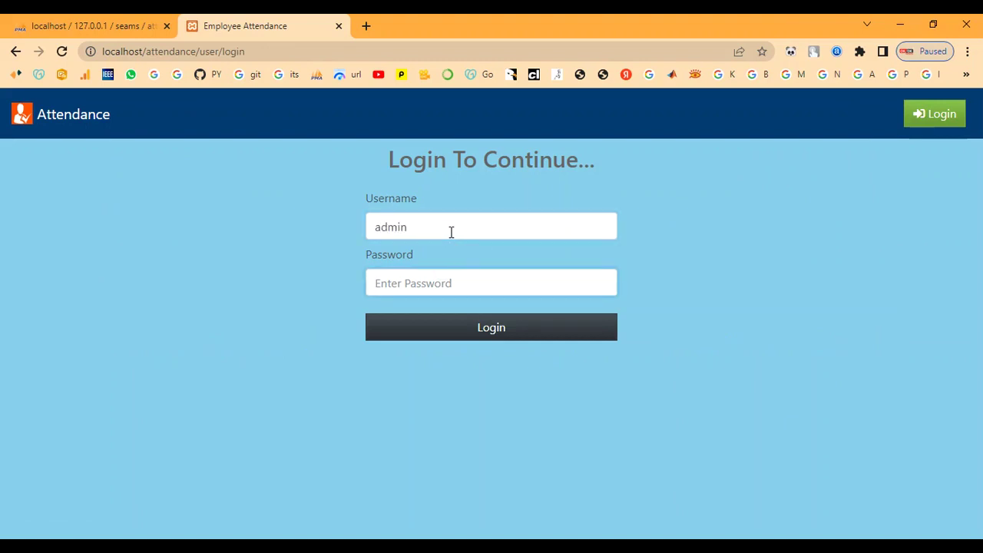
type("•")
left_click(451, 336)
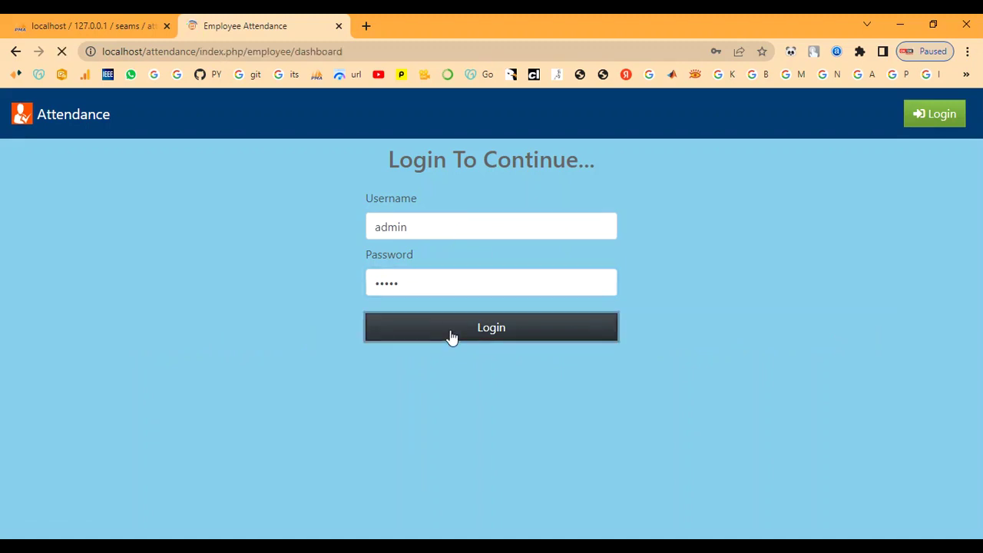
left_click(772, 181)
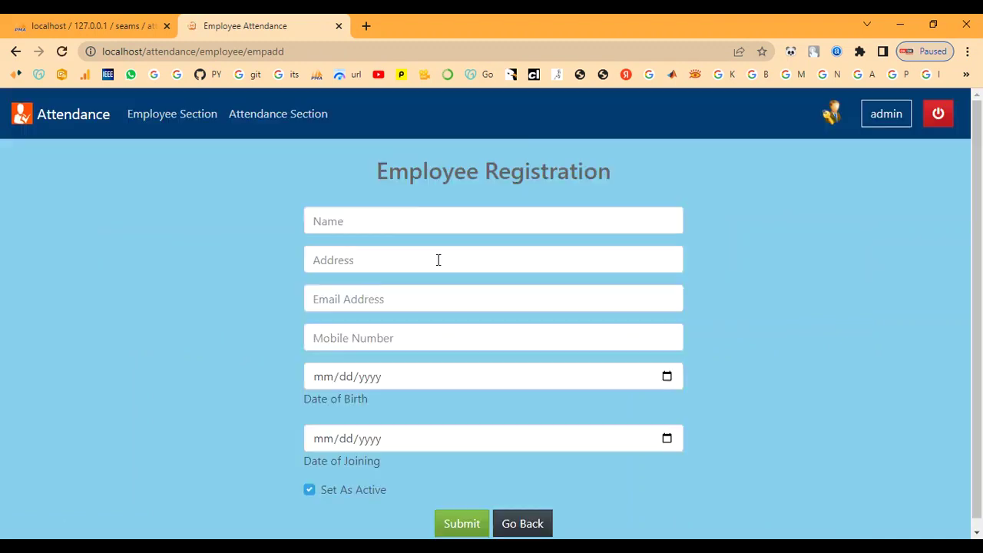
Enter the second employee's name, address, e-mail address and mobile number.
left_click(407, 223)
type("emp")
key("Tab")
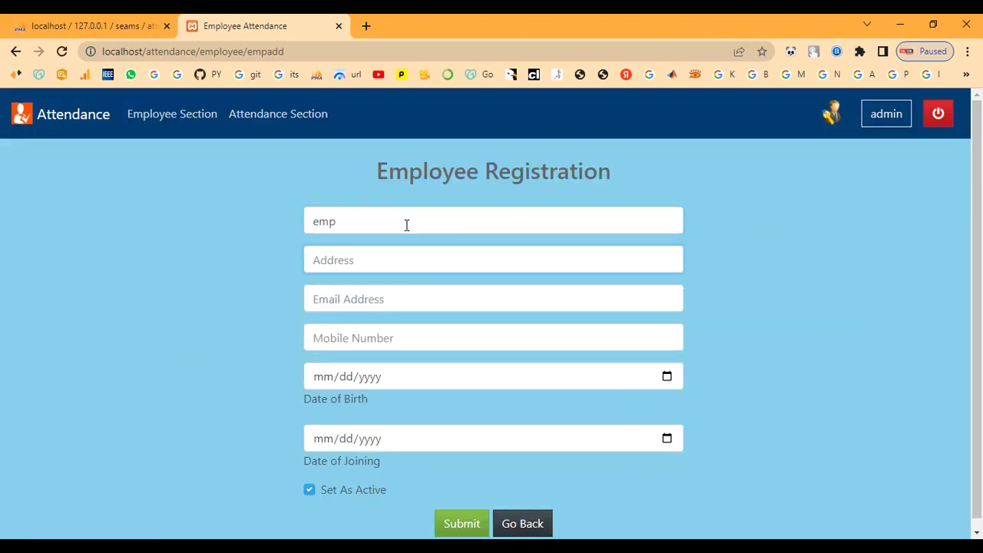
type("chennai")
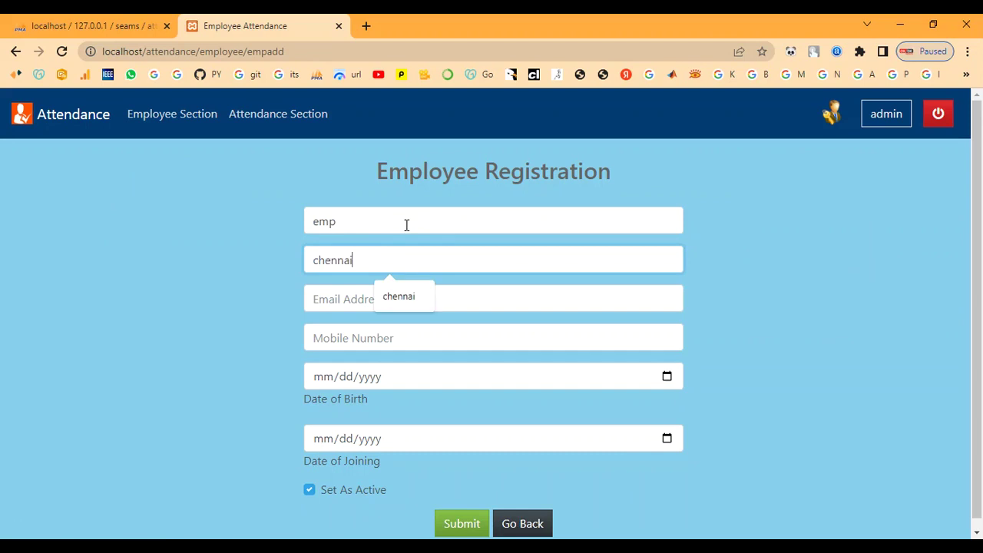
key("Tab")
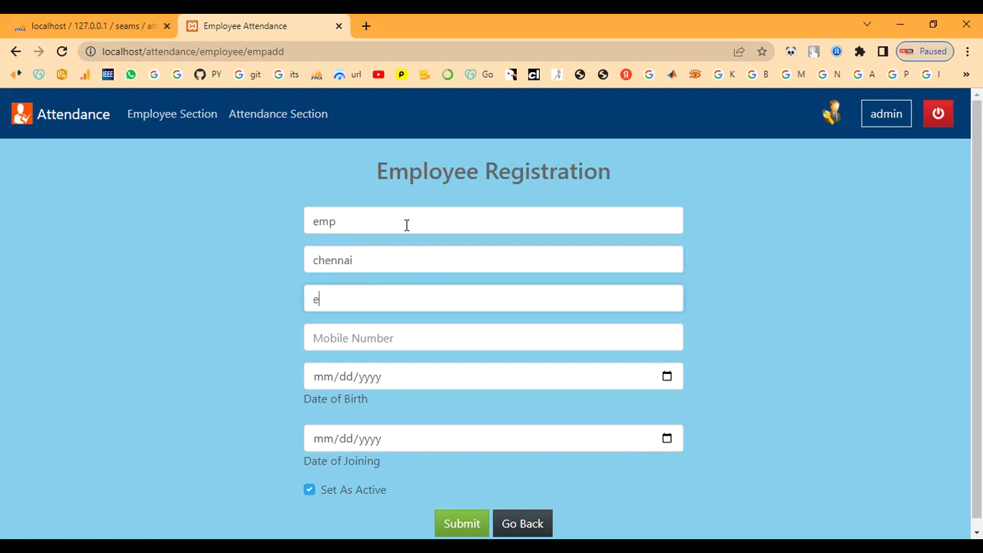
key("Tab")
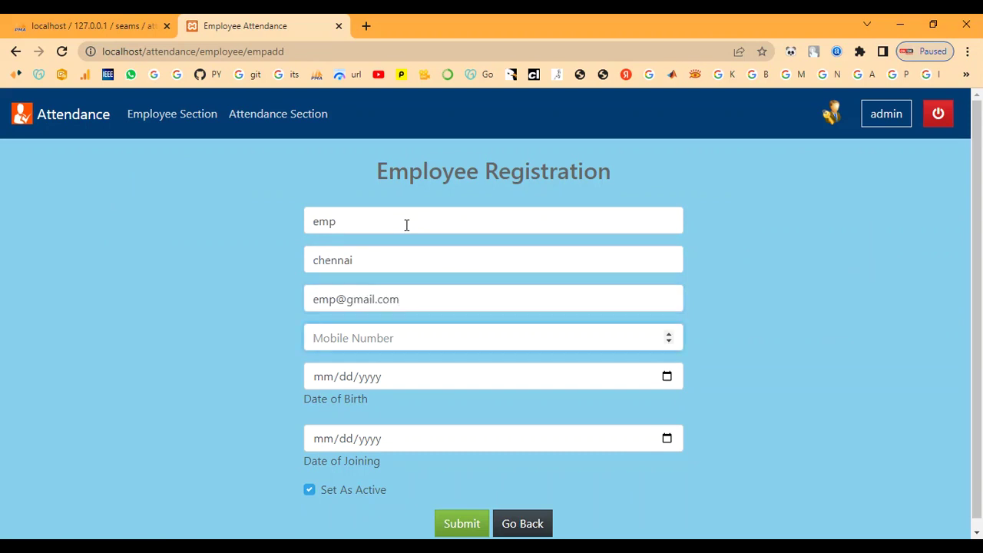
type("7890654321")
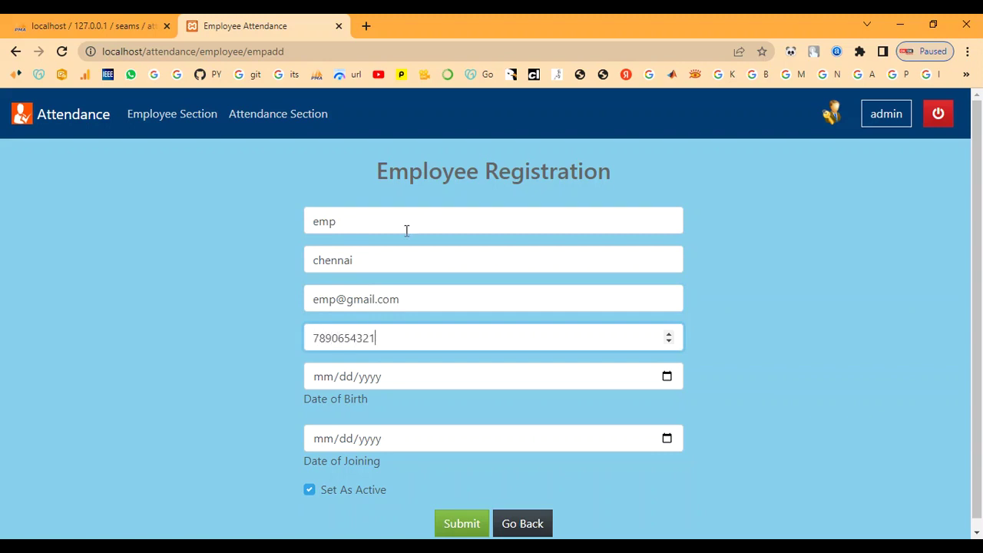
left_click(667, 377)
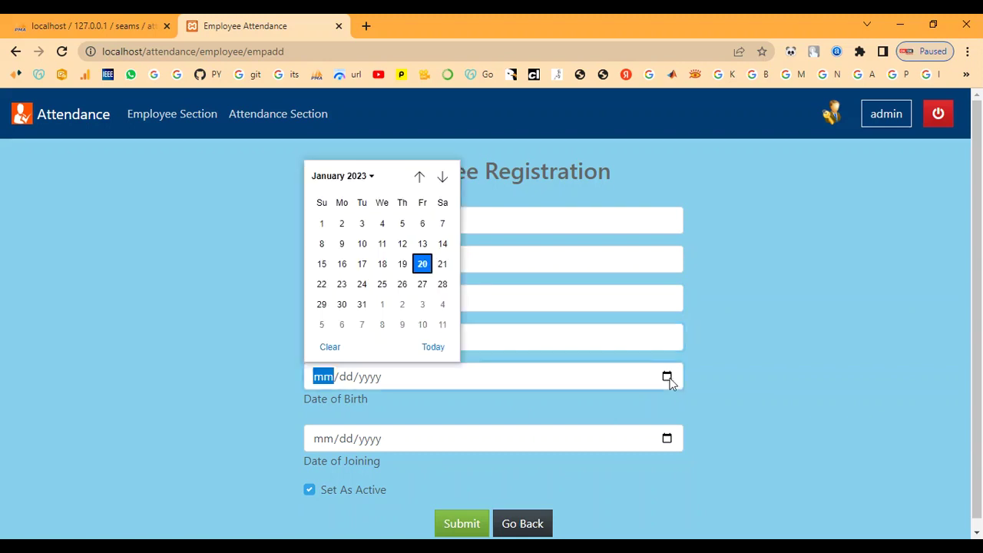
left_click(360, 179)
scroll(370, 260, "up", 5)
scroll(369, 259, "up", 3)
scroll(370, 260, "up", 2)
scroll(369, 259, "up", 3)
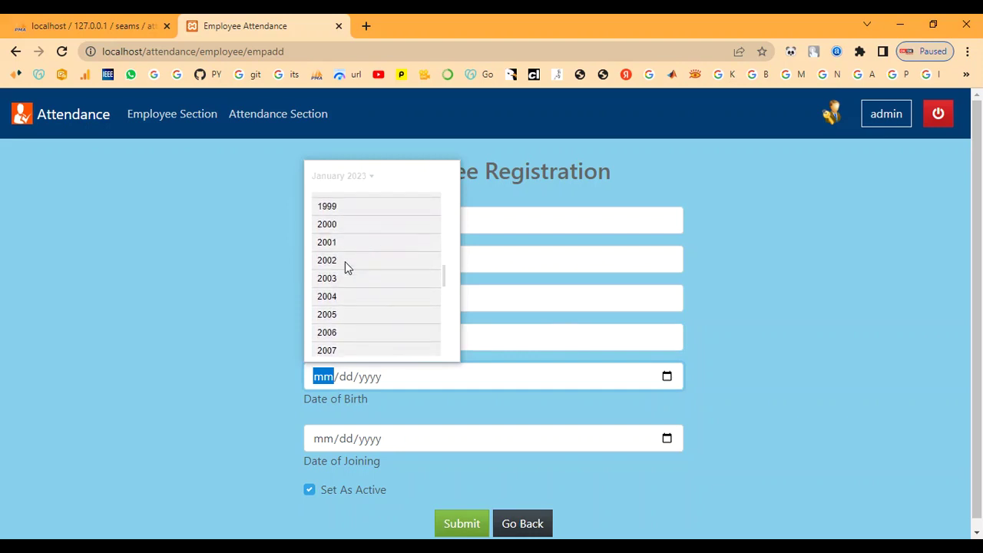
left_click(345, 261)
left_click(336, 250)
left_click(340, 261)
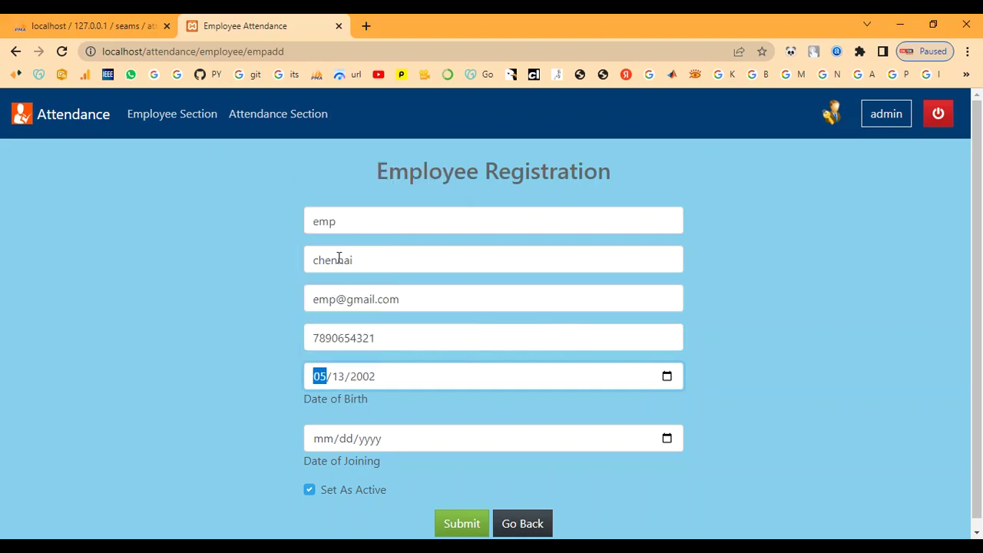
scroll(393, 346, "down", 1)
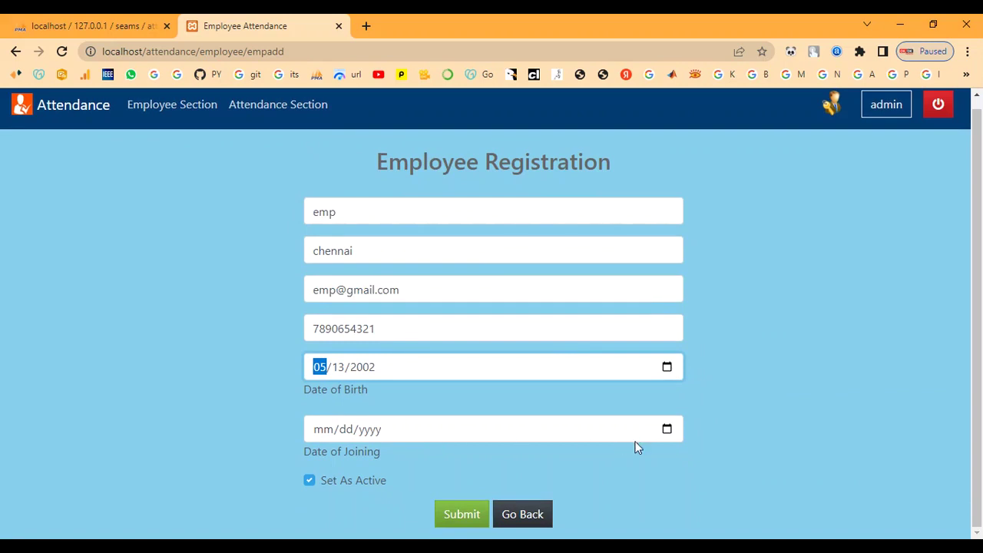
Set joining date 01/10/2023, leave the employee inactive, and submit the registration.
left_click(667, 429)
left_click(363, 298)
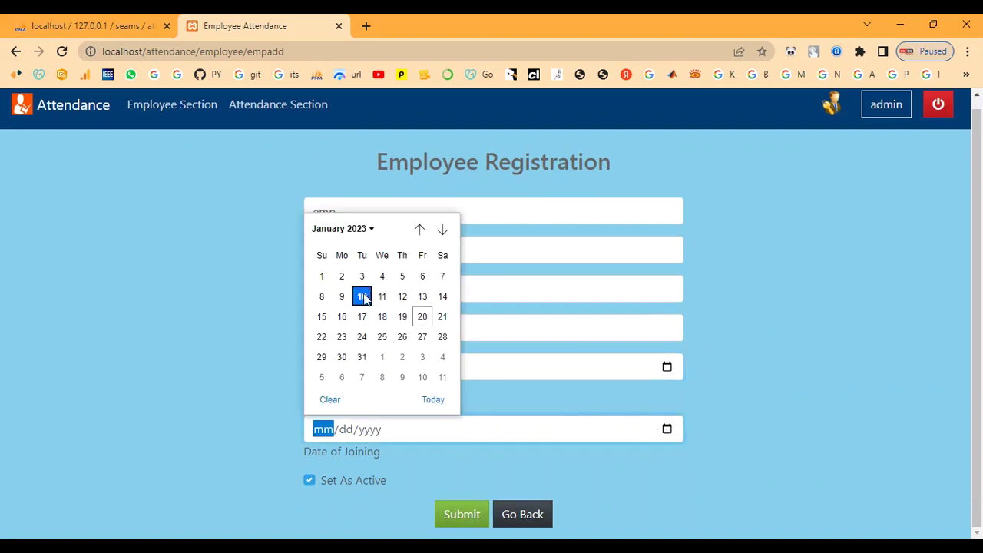
left_click(308, 480)
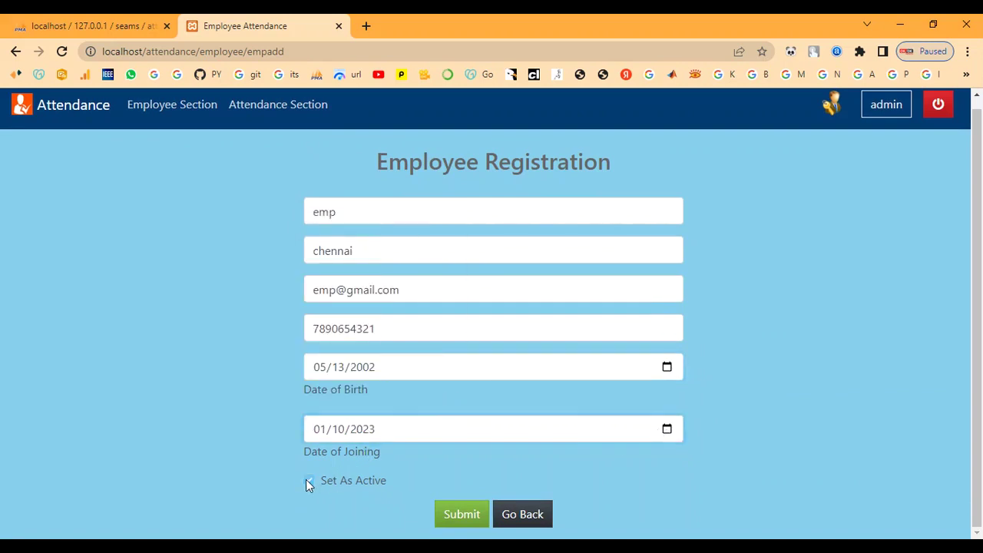
left_click(471, 513)
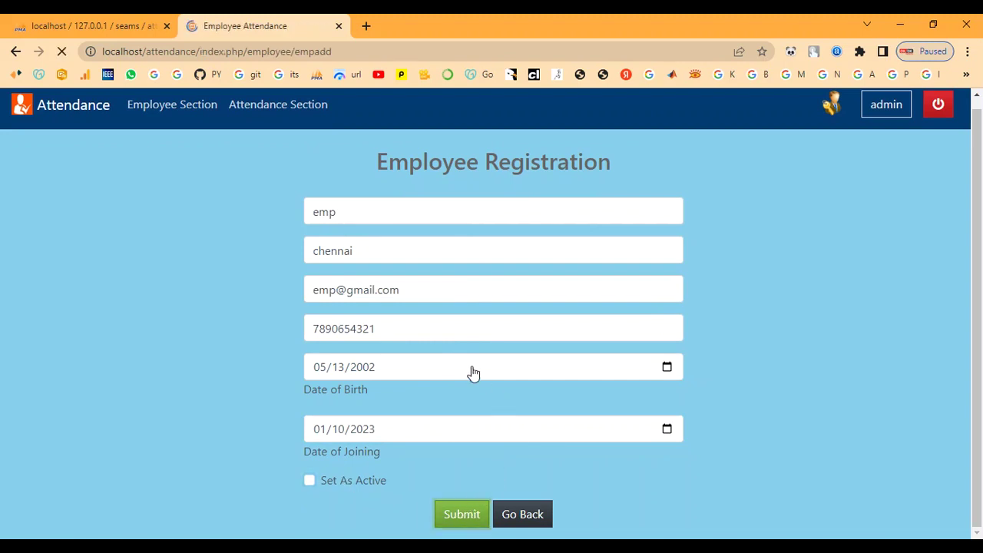
left_click_drag(109, 230, 362, 239)
left_click(362, 239)
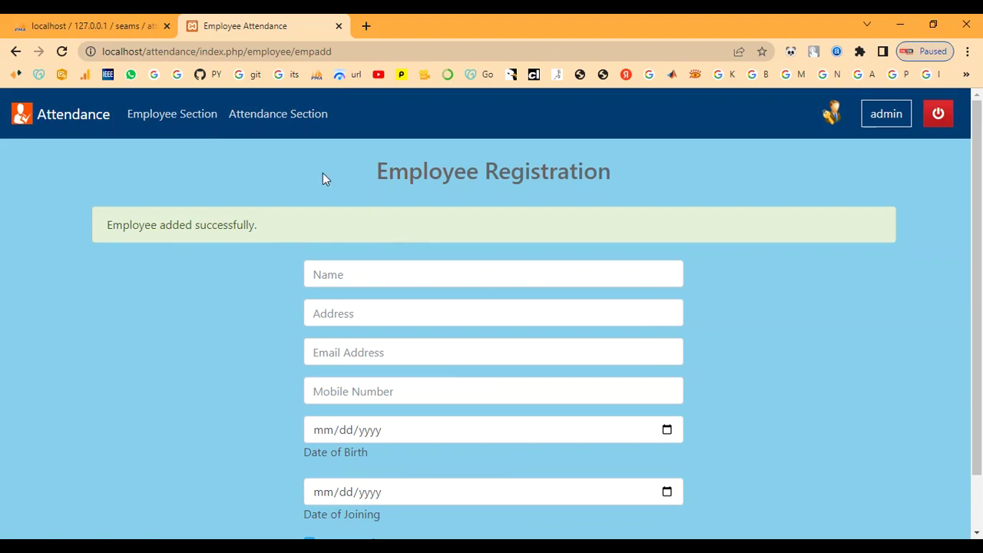
Review the new employee row, then log out and check the Total and Active Employees counts.
left_click(181, 121)
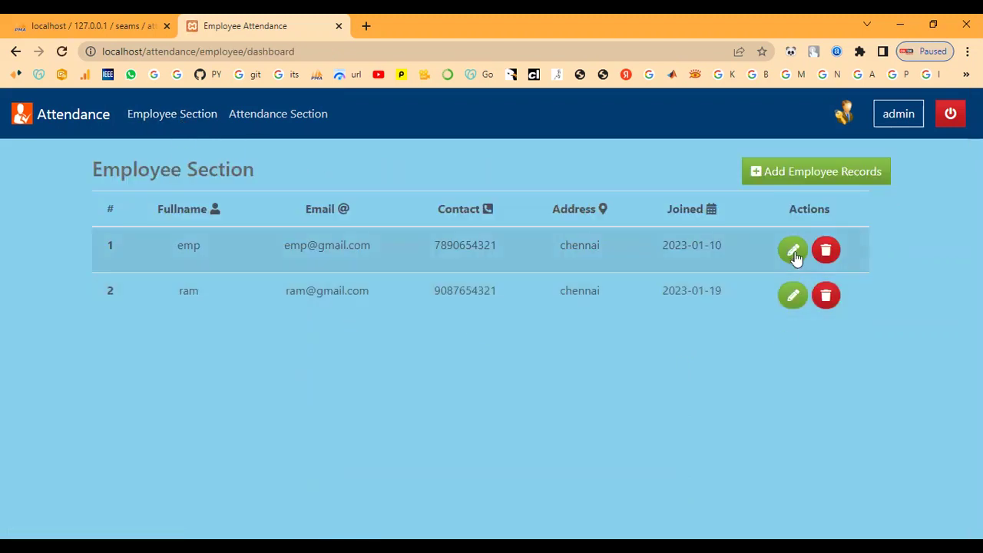
left_click_drag(286, 251, 713, 266)
left_click(713, 266)
left_click(950, 114)
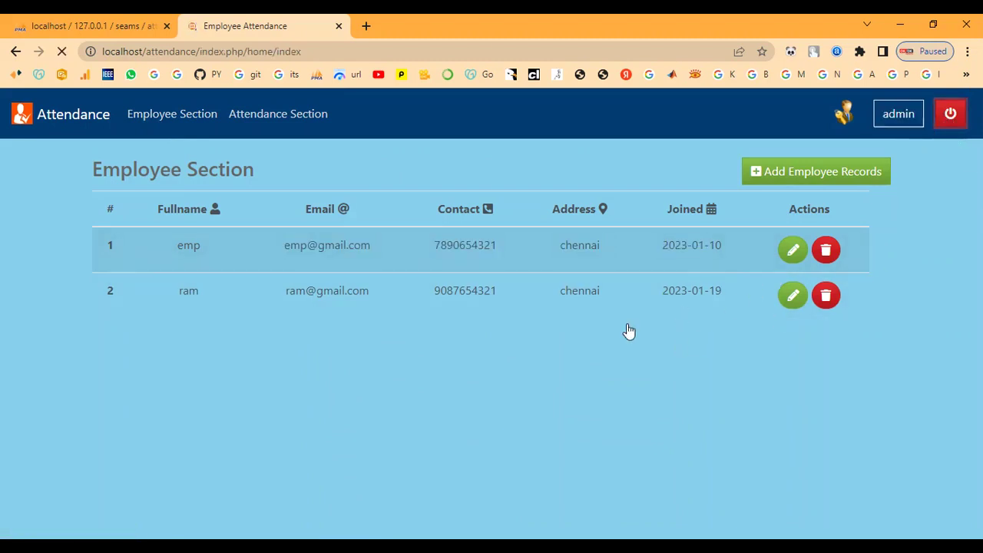
left_click_drag(149, 341, 322, 343)
left_click(329, 344)
left_click_drag(384, 346, 885, 349)
left_click(889, 338)
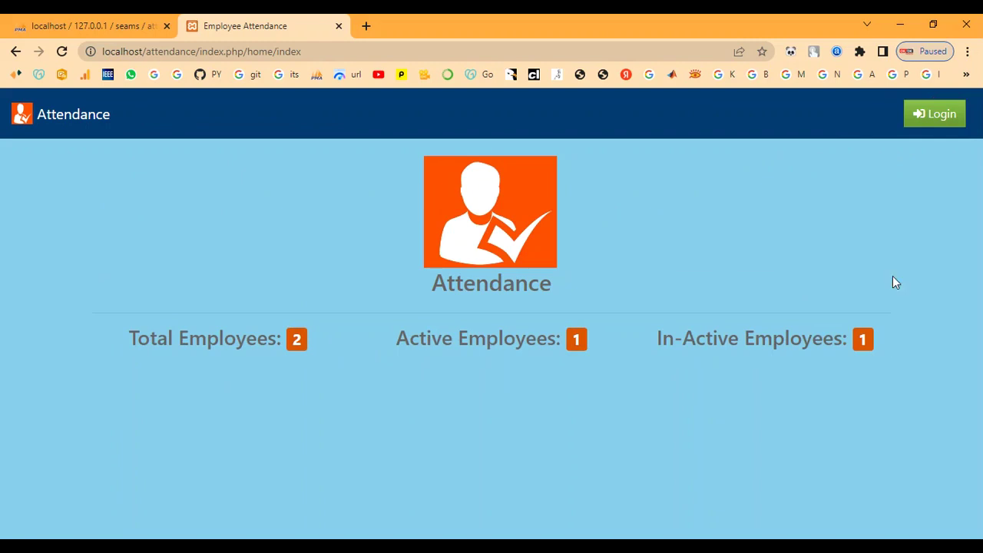
Log in again with username 'admin' and the admin password.
left_click(934, 123)
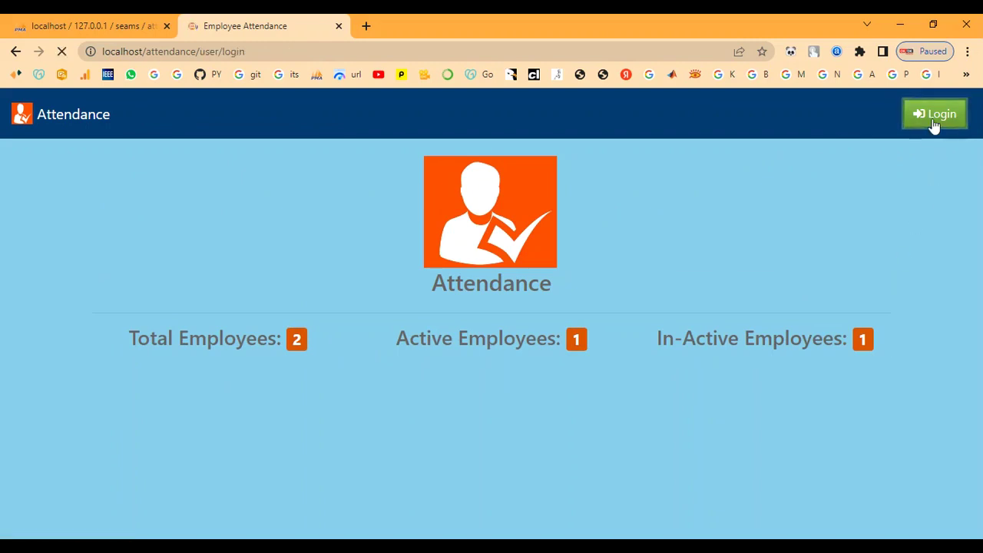
left_click(431, 228)
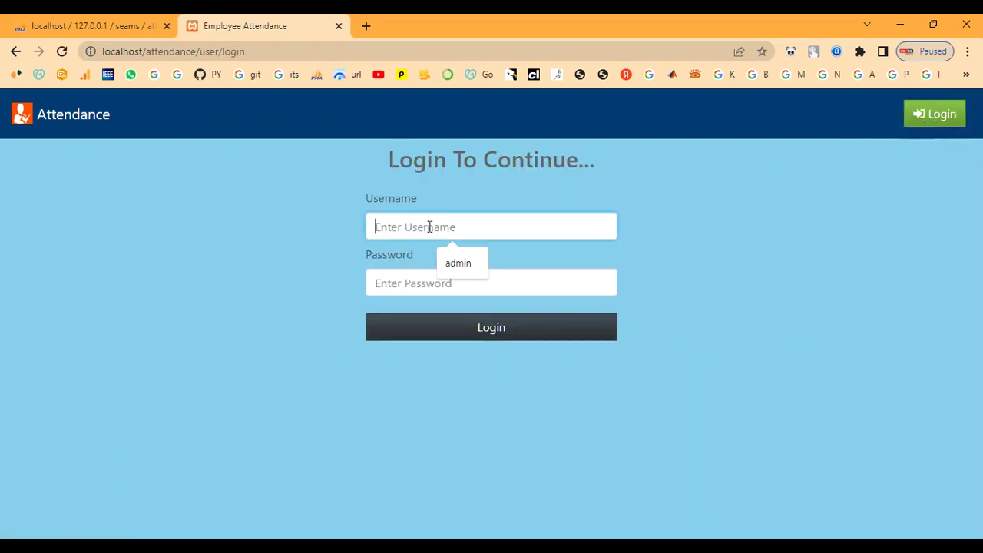
type("admin")
key("Tab")
type("a")
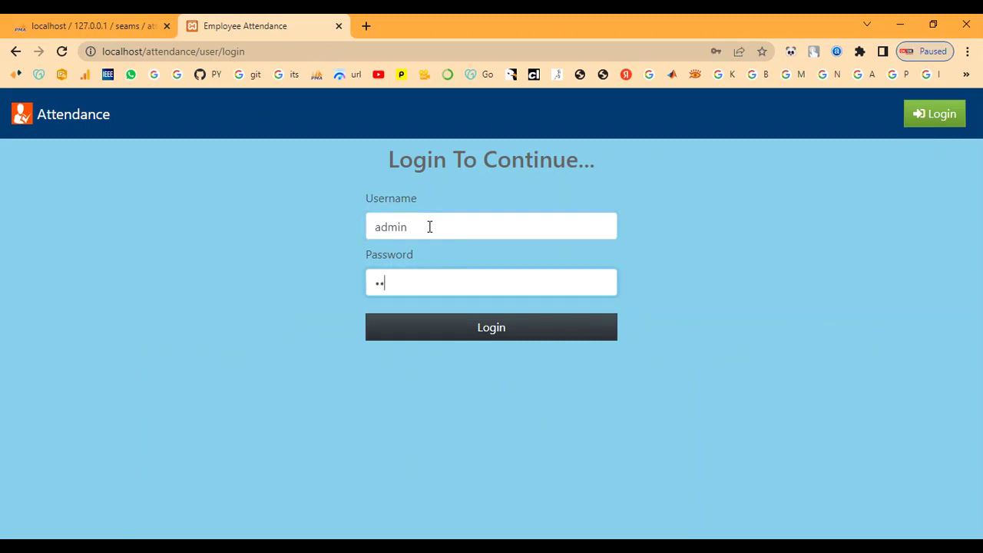
left_click(466, 331)
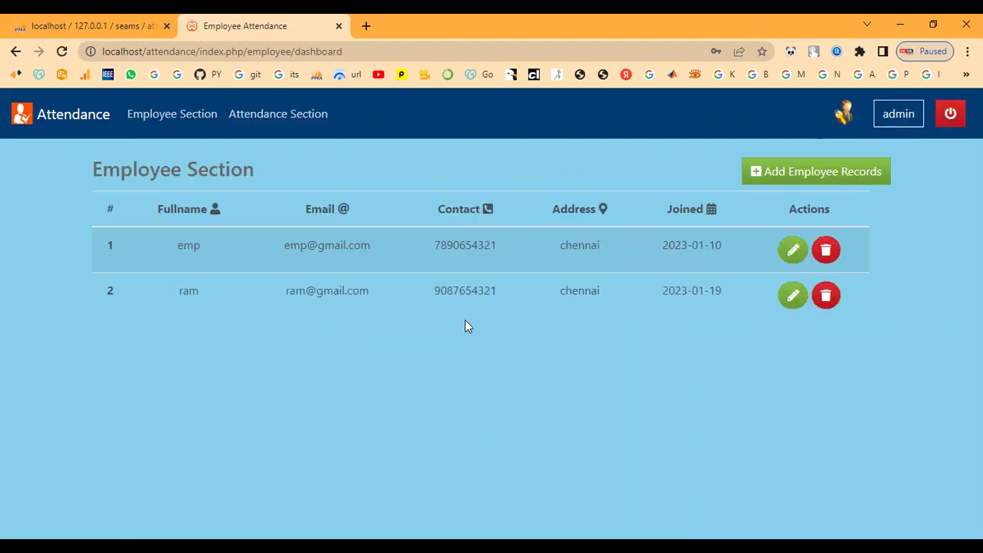
Review ram's counts in the monthly overview and open his January 2023 attendance sheet.
left_click(270, 113)
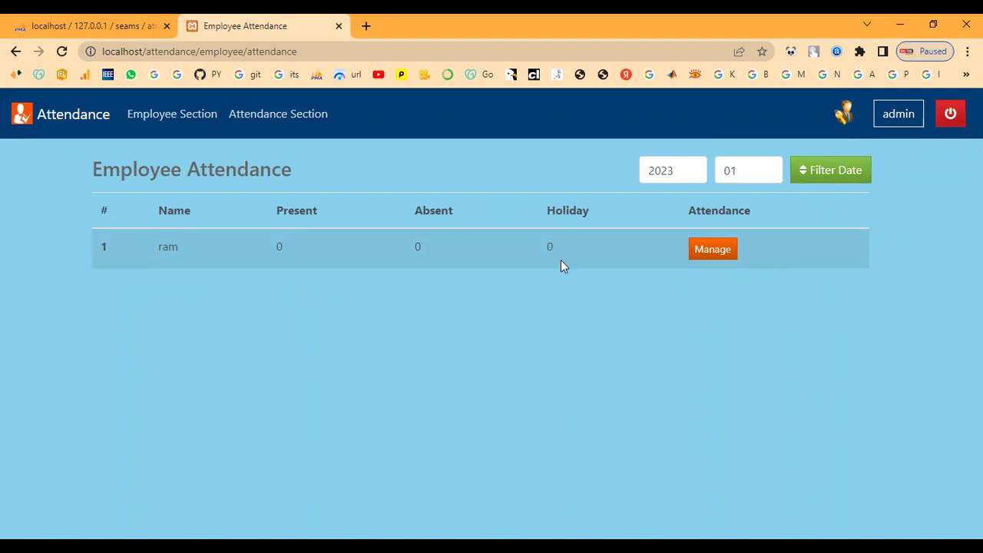
left_click_drag(150, 254, 317, 250)
left_click(317, 250)
left_click_drag(541, 246, 589, 246)
left_click(589, 246)
left_click(716, 248)
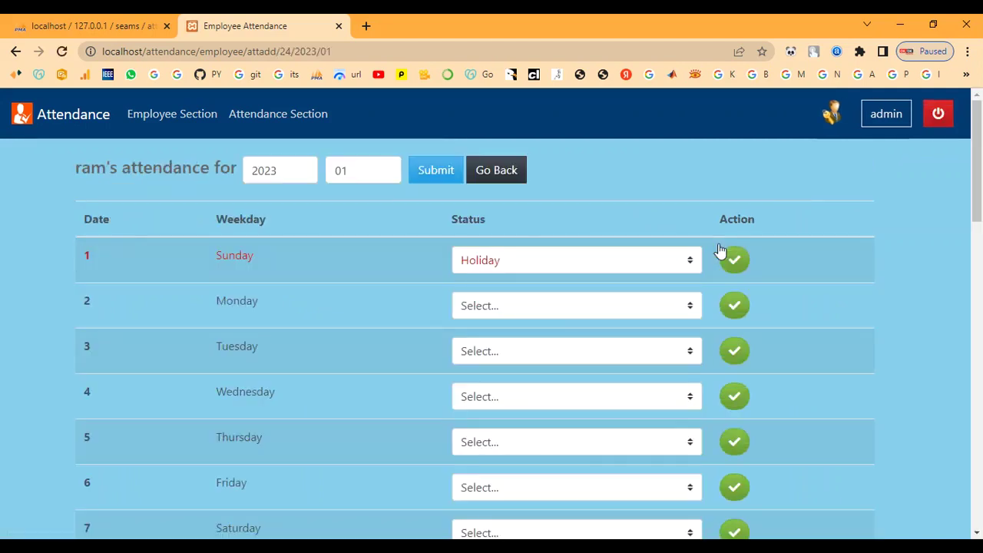
Choose Holiday for January 1 and Present for January 2 and 3.
left_click(601, 270)
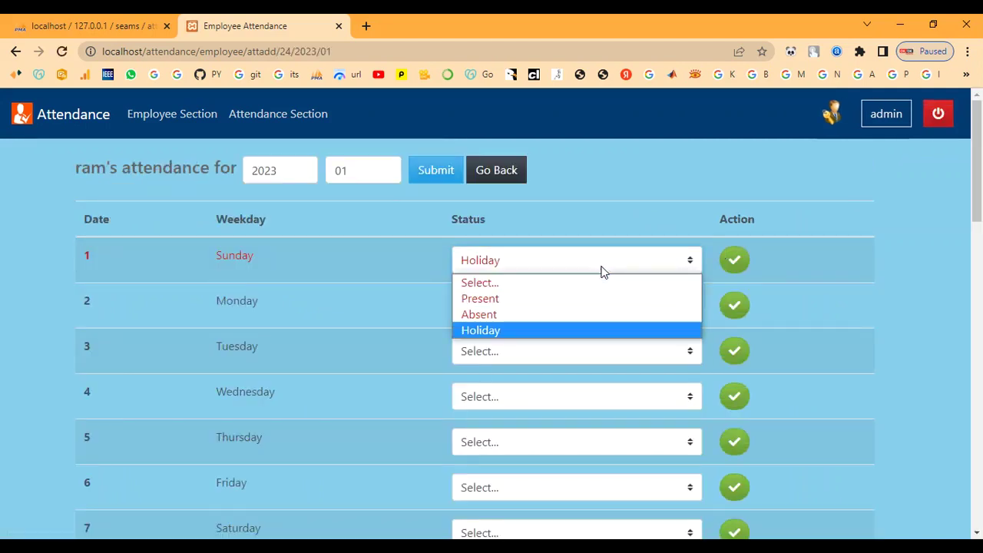
left_click(575, 328)
left_click(546, 306)
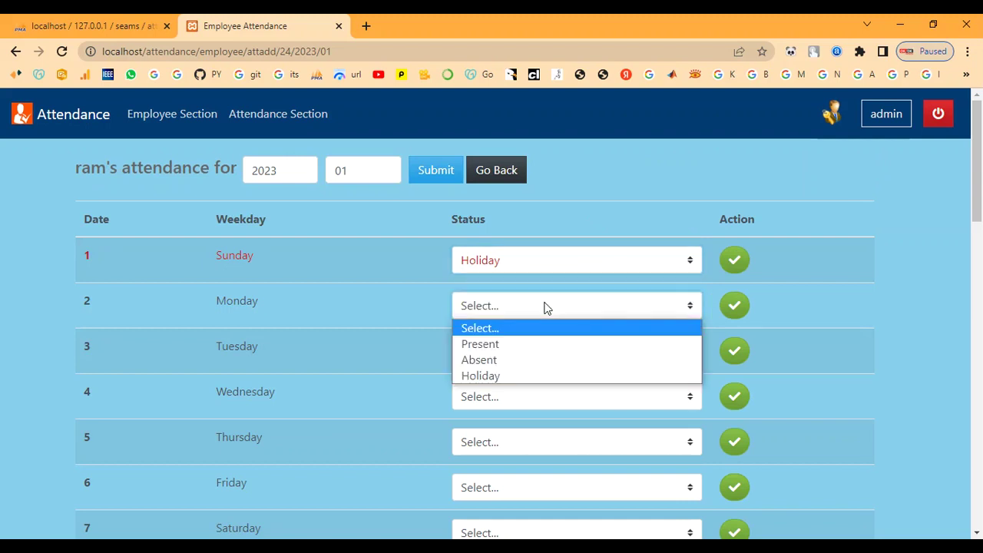
left_click(527, 347)
left_click(526, 351)
left_click(519, 390)
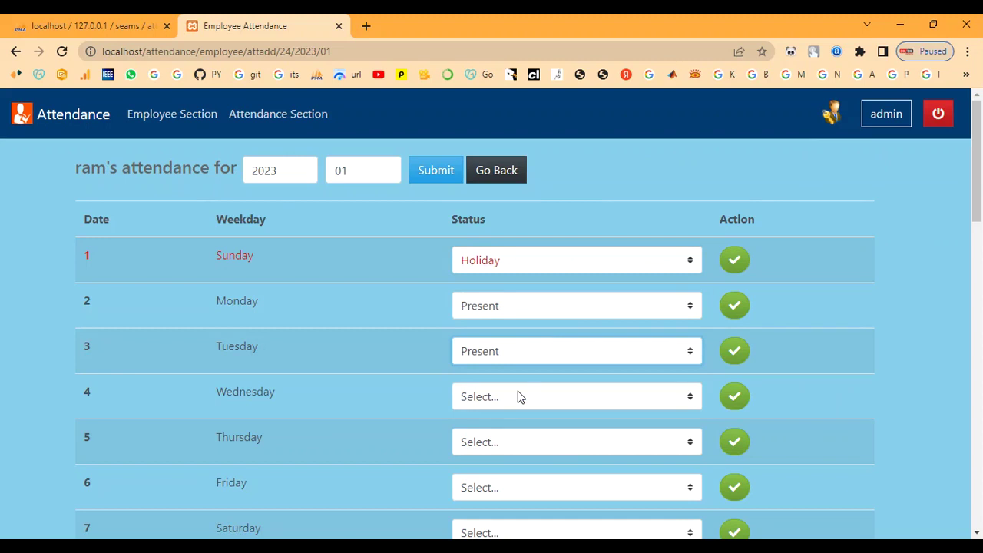
Choose Present for January 4 and Absent for January 5, then save the January 1 entry.
scroll(518, 393, "down", 1)
left_click(510, 326)
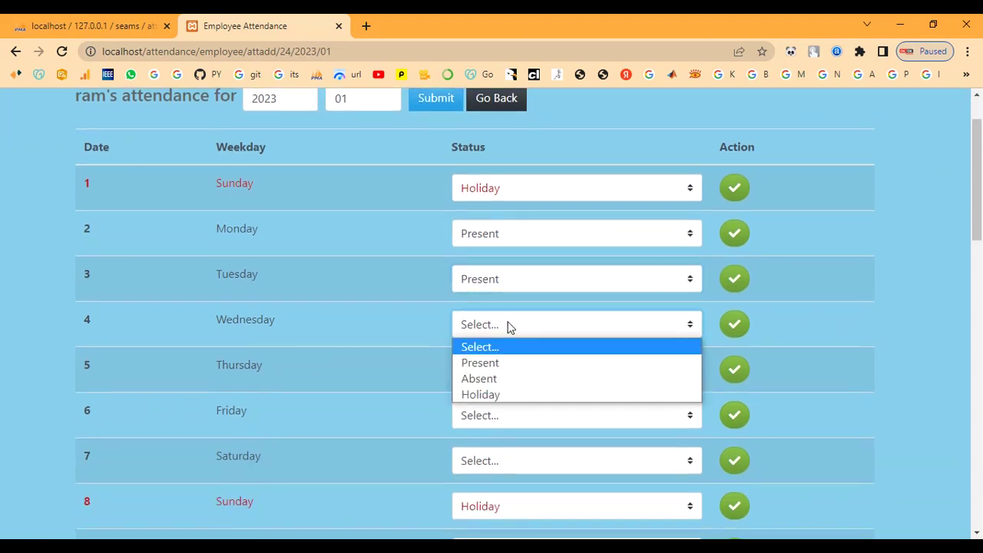
left_click(504, 364)
scroll(503, 359, "down", 2)
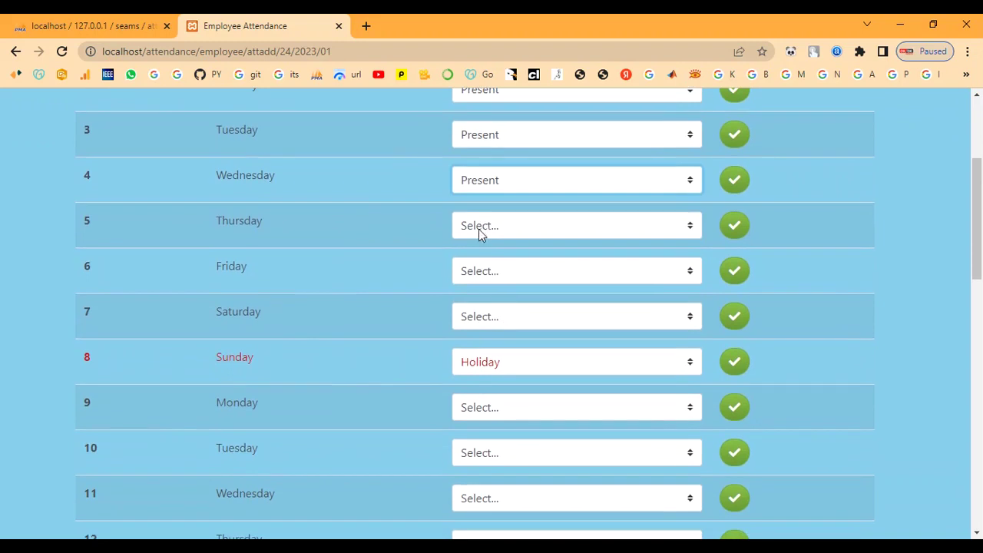
left_click(482, 226)
left_click(479, 279)
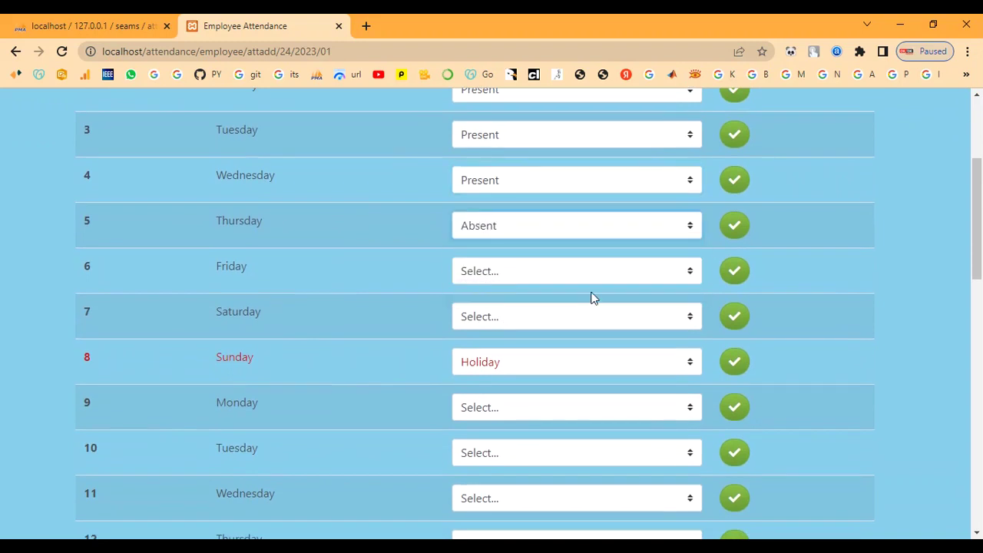
scroll(593, 298, "up", 3)
left_click(734, 261)
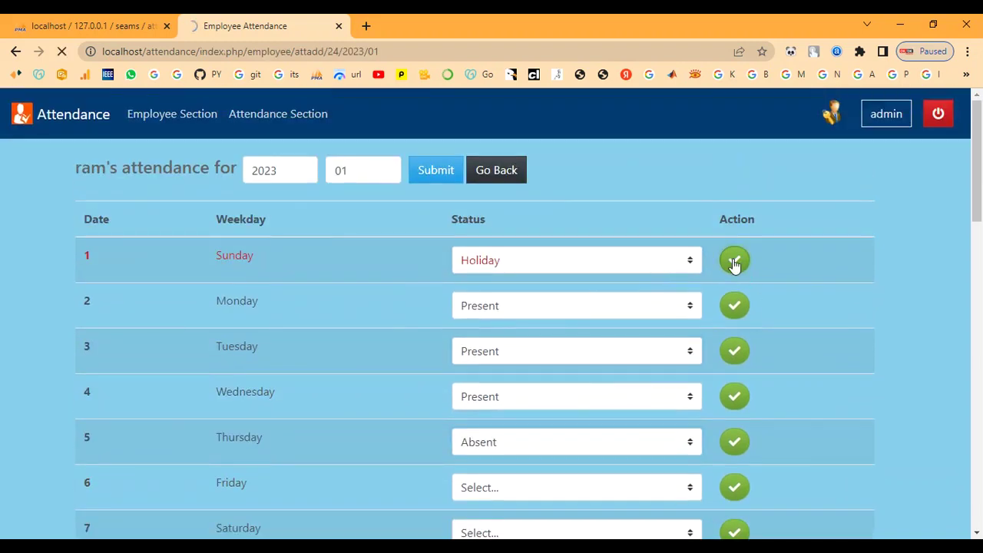
Reselect Present for January 2 and 3 and submit the month.
scroll(612, 281, "down", 2)
scroll(588, 281, "up", 2)
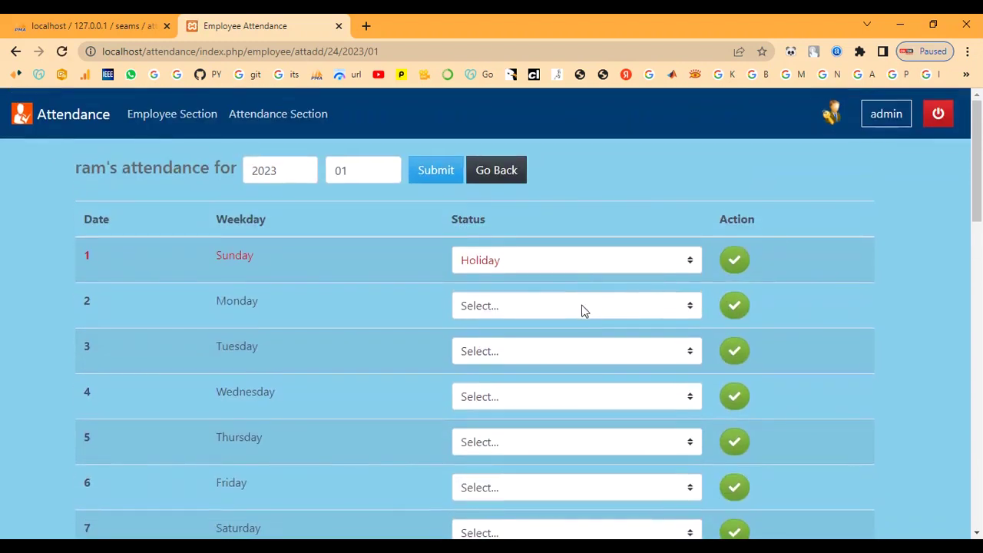
left_click(582, 308)
left_click(576, 345)
left_click(574, 348)
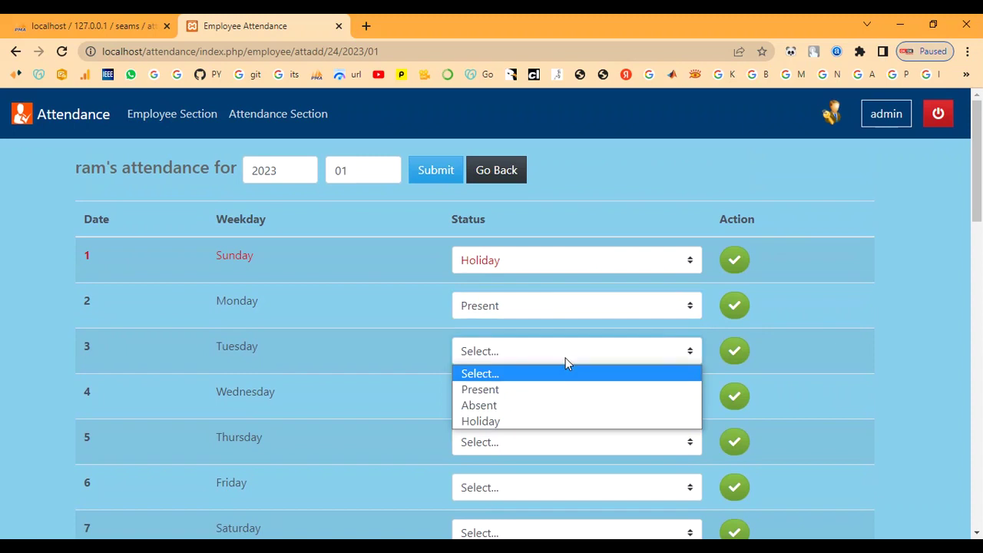
left_click(556, 390)
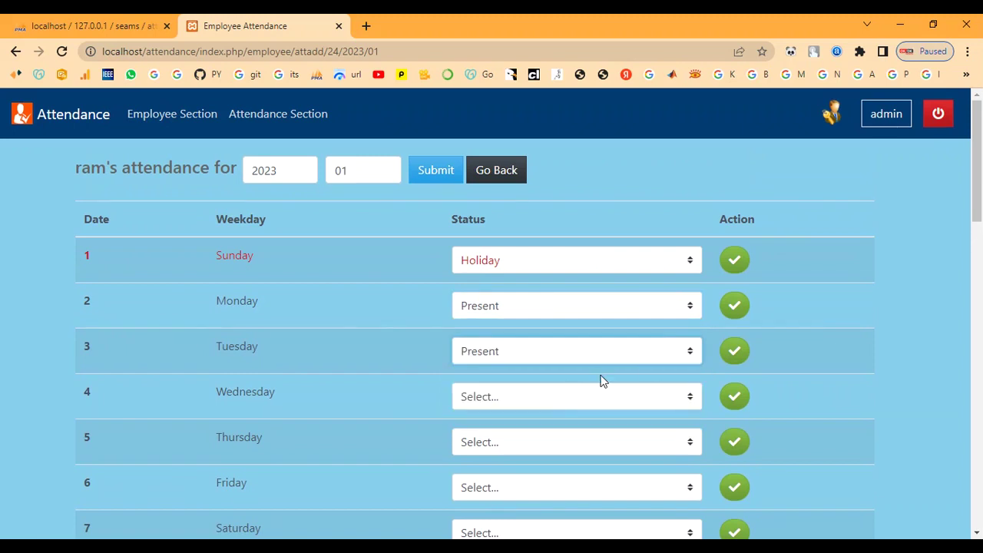
scroll(538, 367, "down", 1)
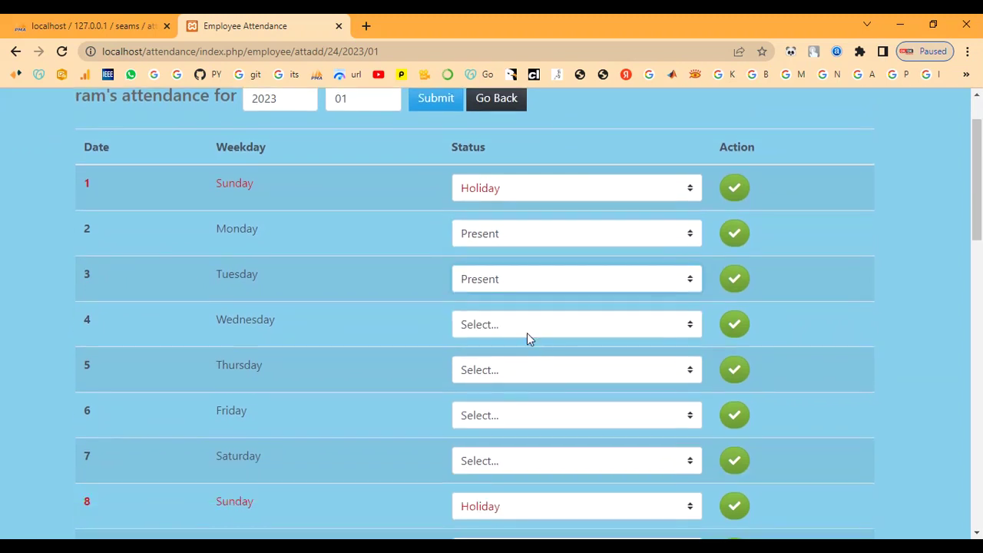
left_click(427, 105)
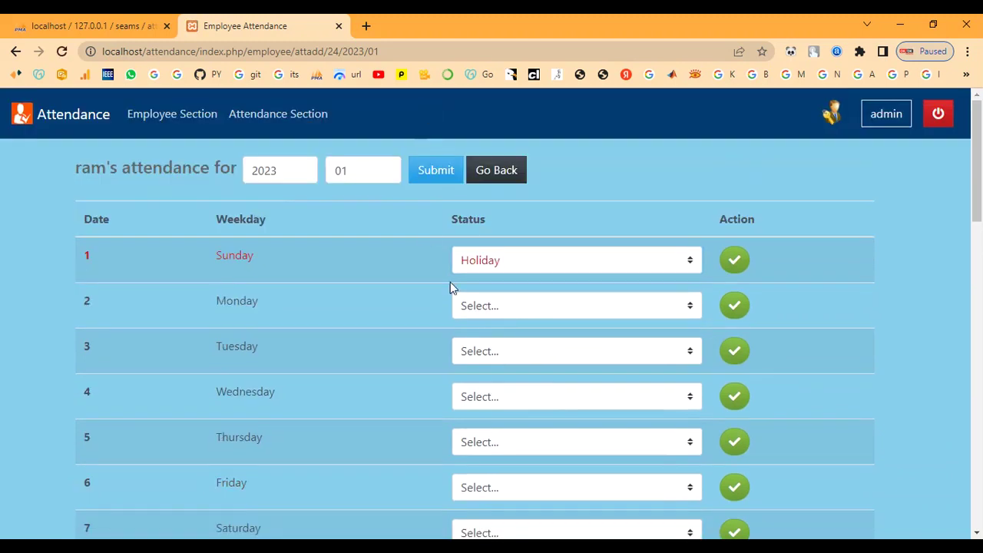
Save January 2 and Tuesday the 3rd as Present.
left_click(523, 312)
left_click(522, 344)
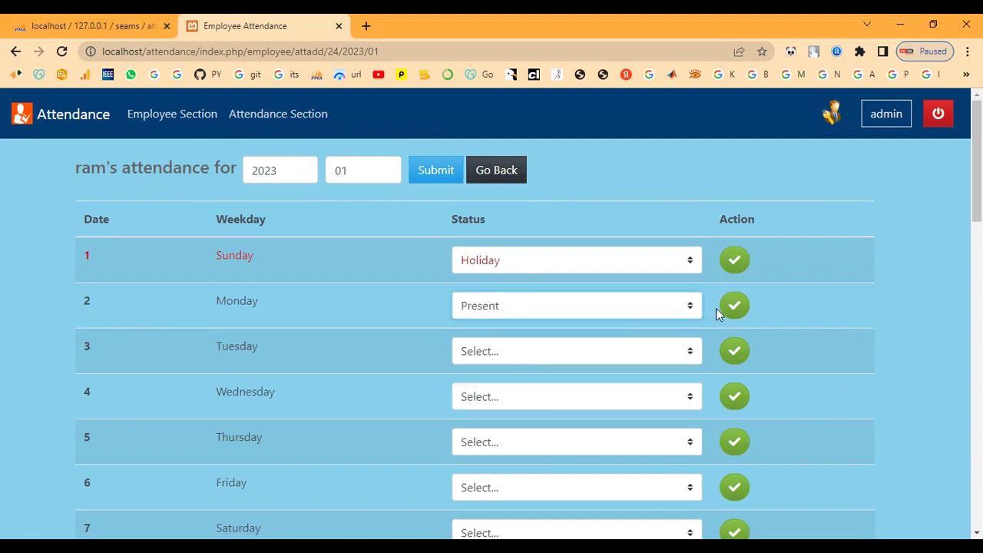
left_click(741, 309)
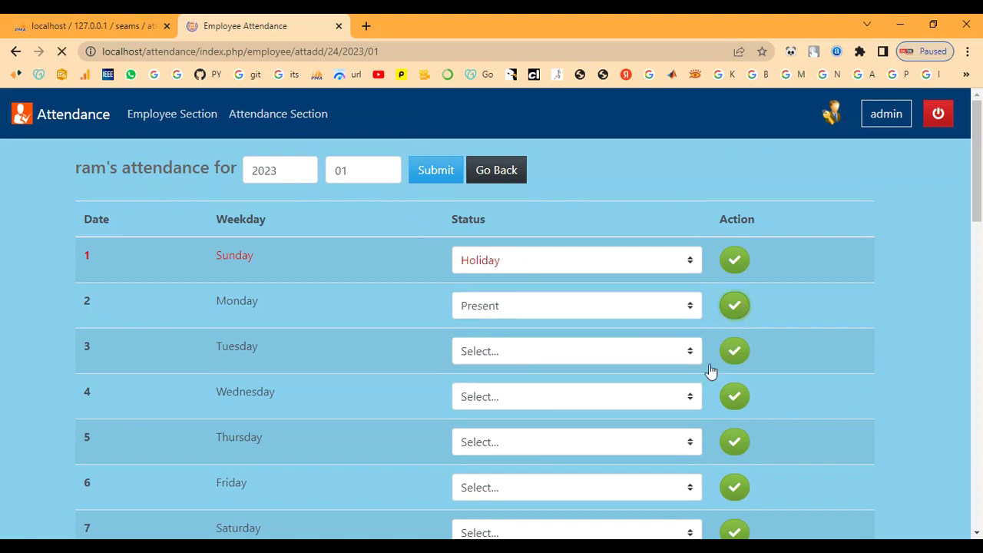
left_click(492, 353)
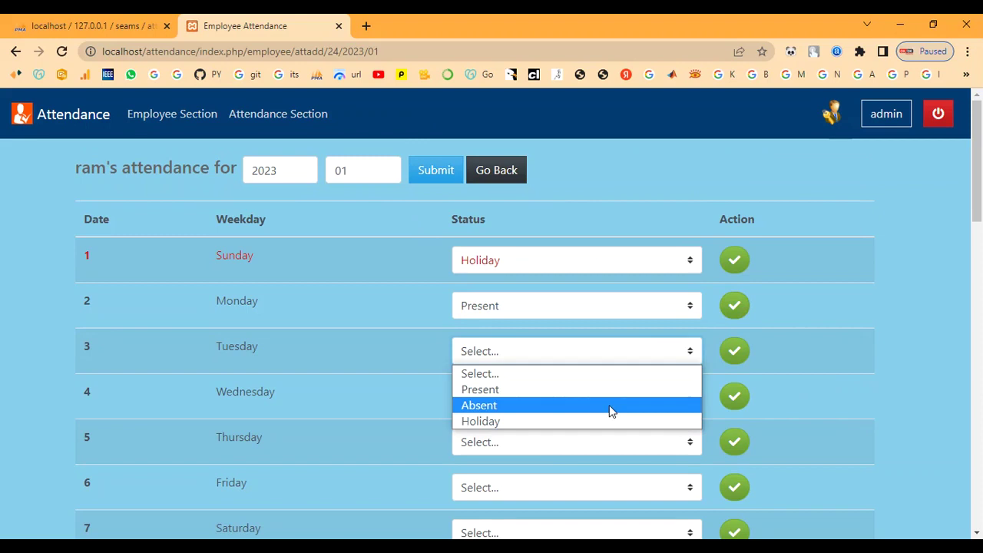
left_click(610, 392)
left_click(740, 364)
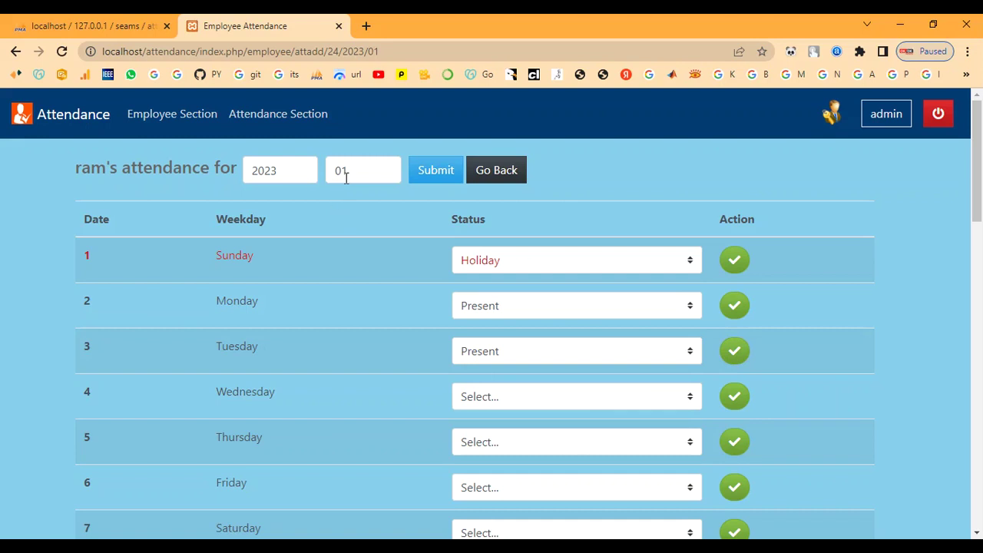
Save Wednesday the 4th as Present and Thursday the 5th as Absent.
scroll(470, 255, "down", 1)
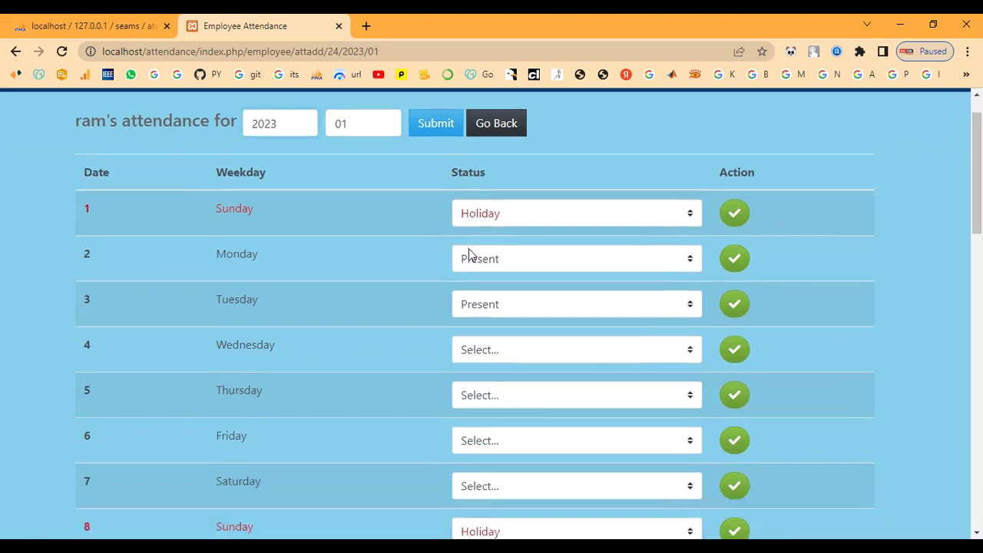
scroll(470, 254, "down", 1)
left_click(505, 254)
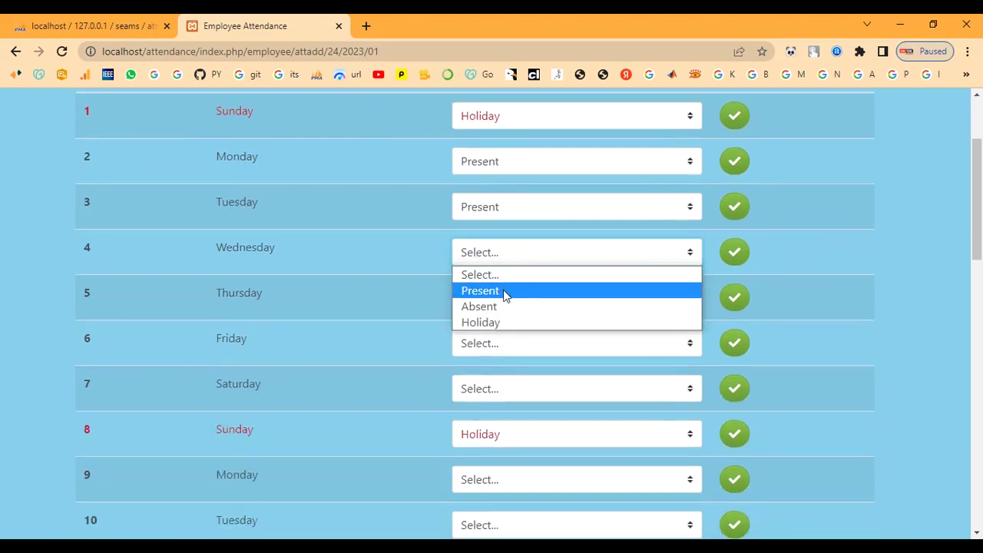
left_click(504, 294)
left_click(737, 253)
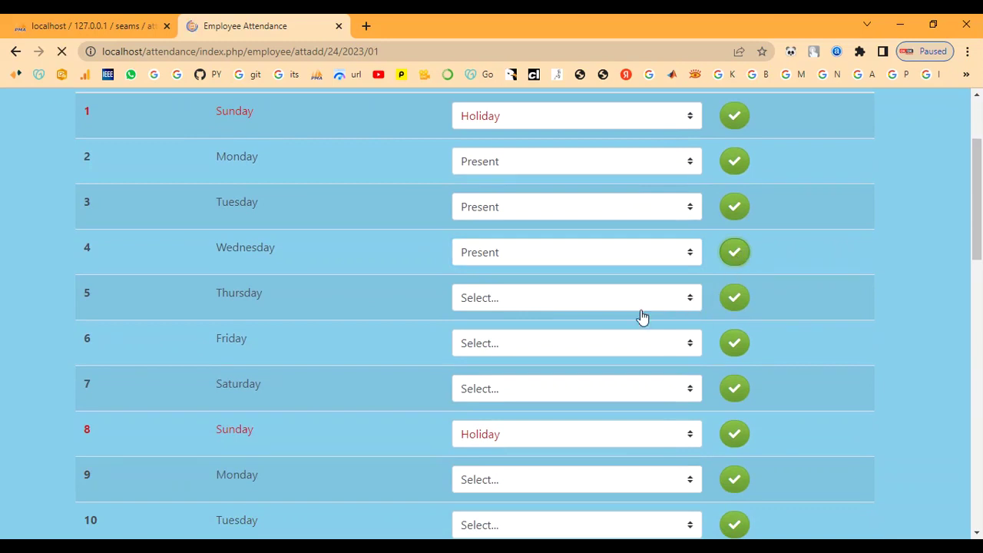
scroll(499, 380, "down", 1)
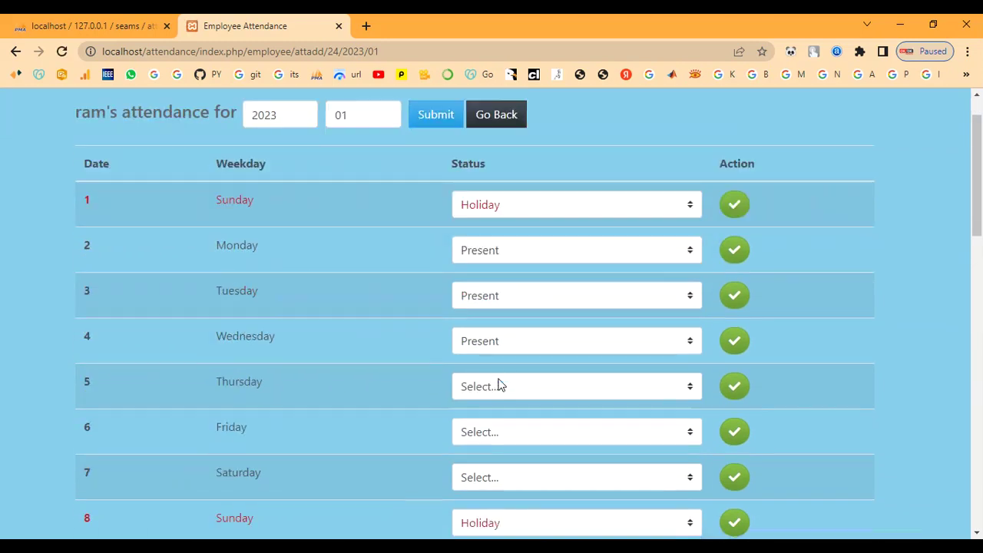
left_click(498, 379)
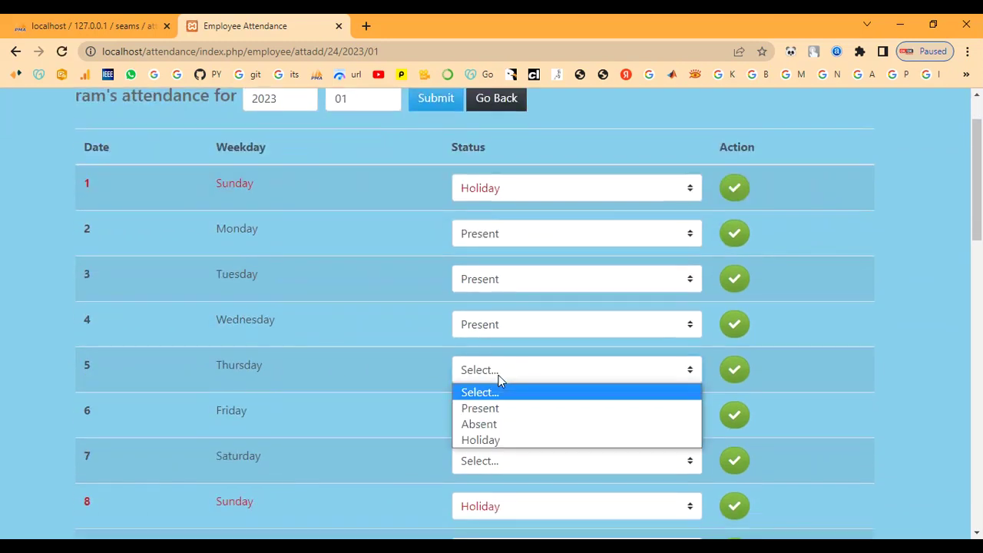
left_click(500, 425)
left_click(735, 372)
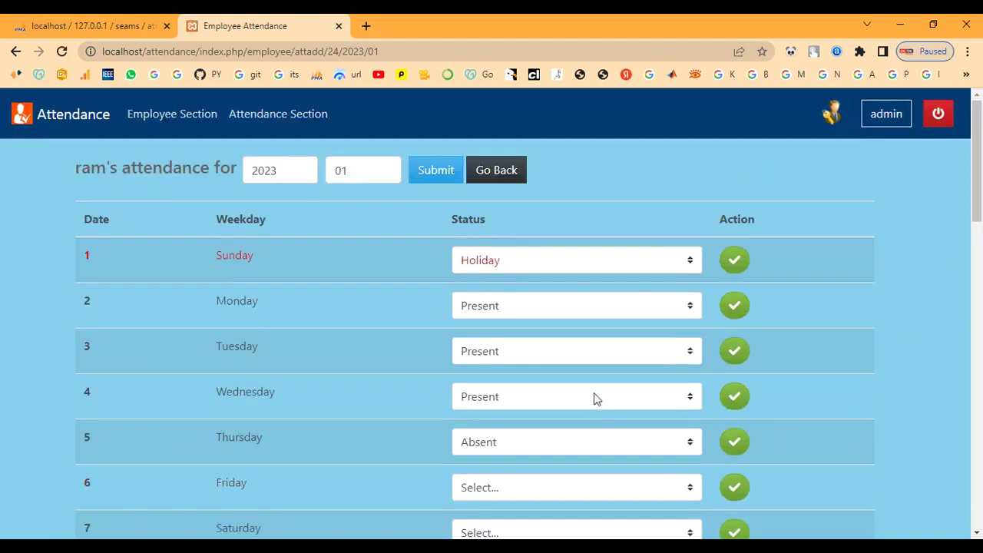
Save Friday the 6th as Present and Saturday the 7th as Holiday, then submit the month.
scroll(592, 395, "down", 2)
left_click(482, 349)
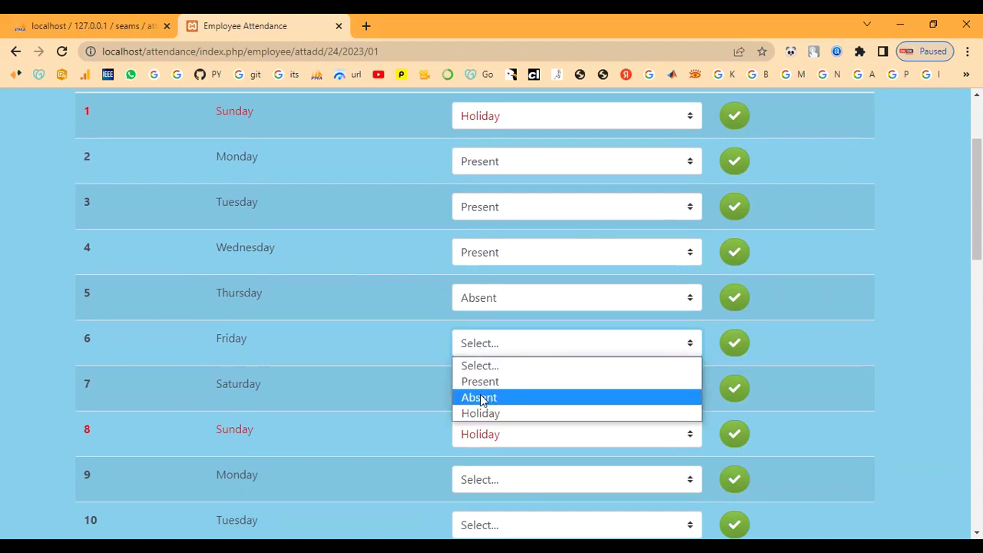
left_click(480, 382)
left_click(735, 345)
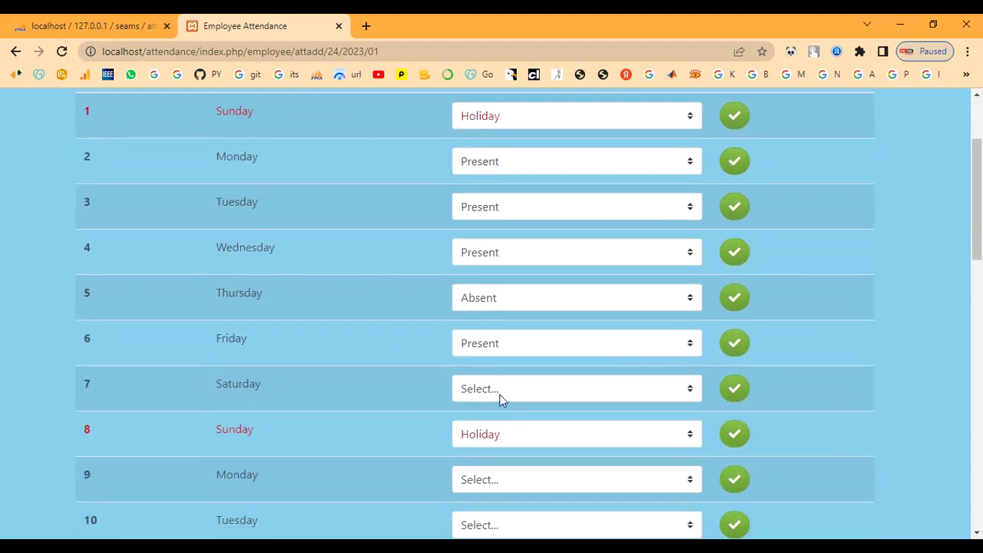
left_click(500, 392)
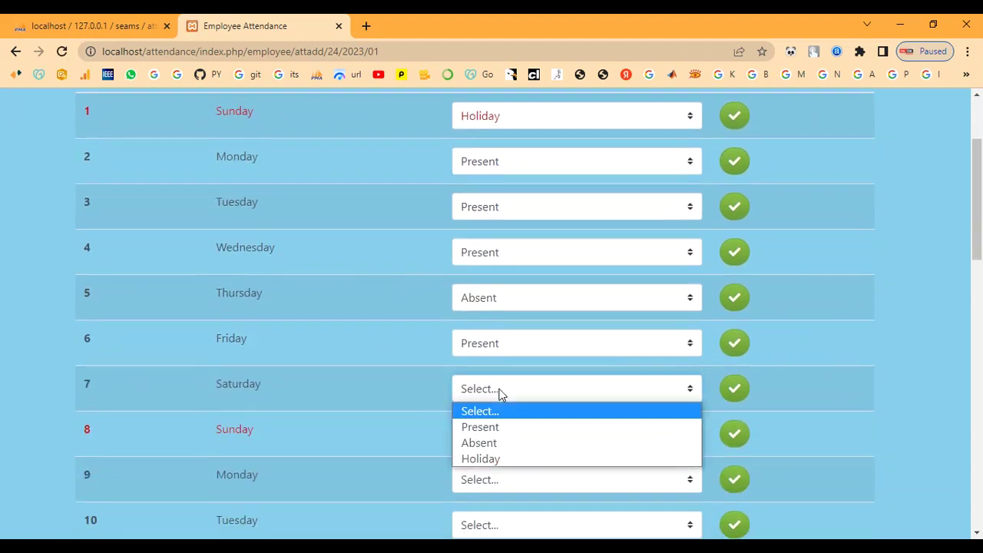
left_click(493, 459)
left_click(733, 389)
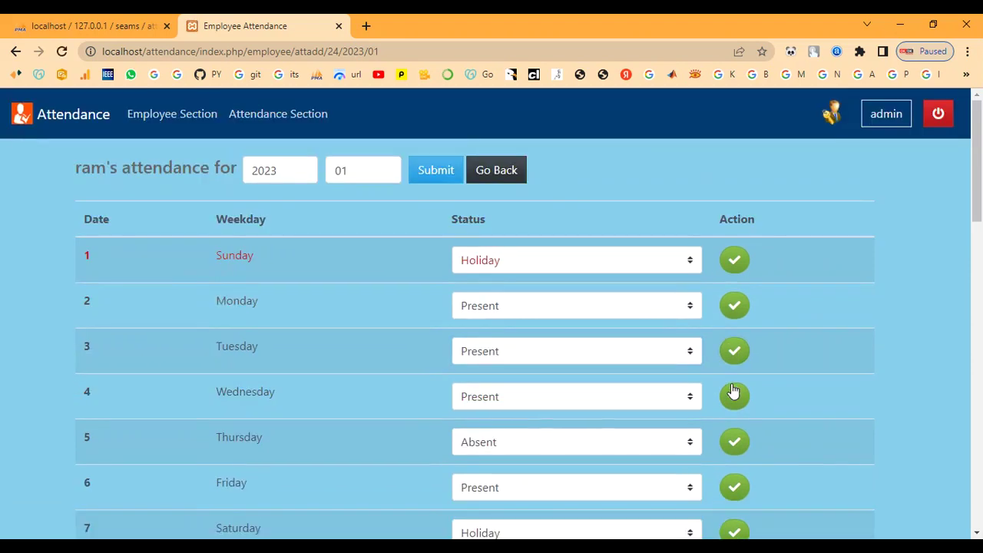
scroll(662, 368, "up", 3)
left_click(442, 167)
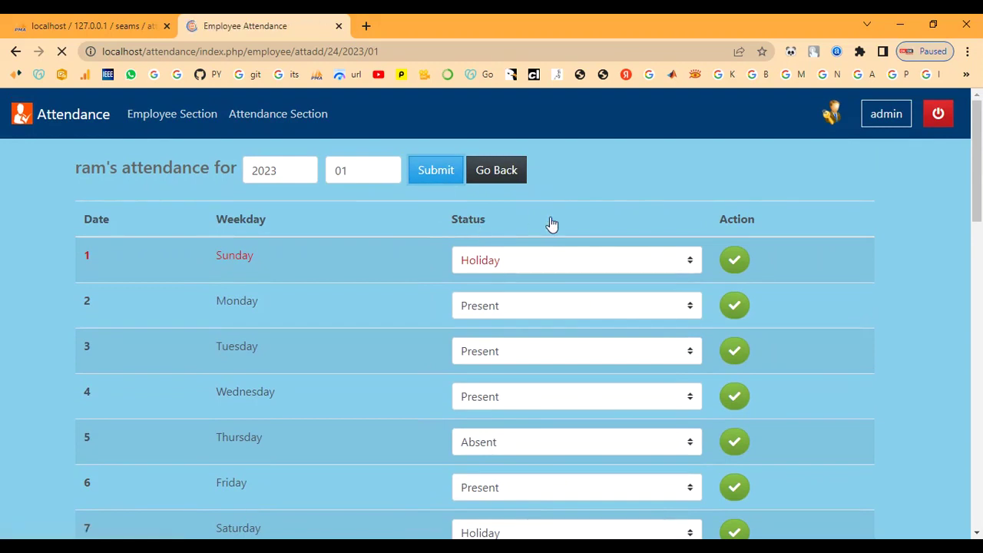
Return to the summary list and check ram's Holiday count.
left_click(500, 175)
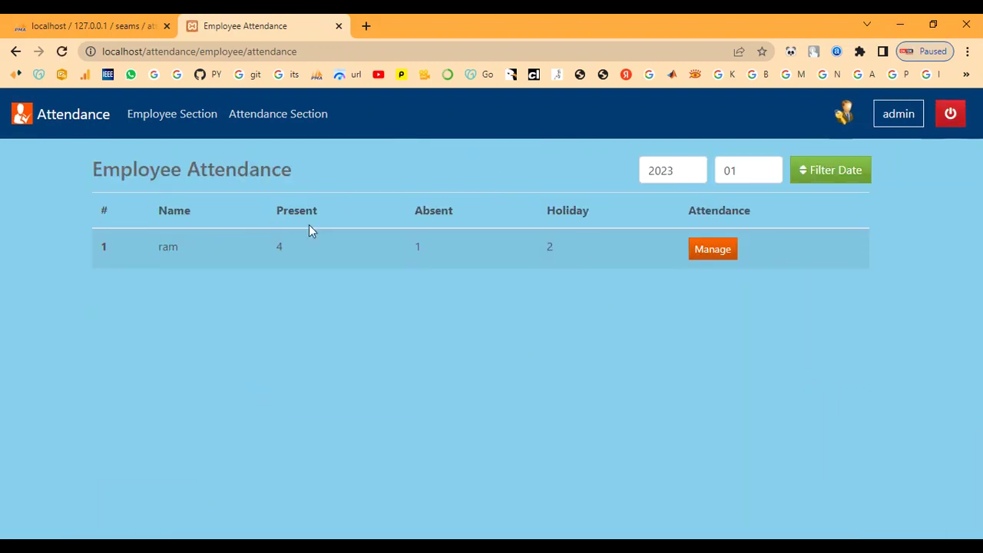
left_click_drag(542, 220, 602, 216)
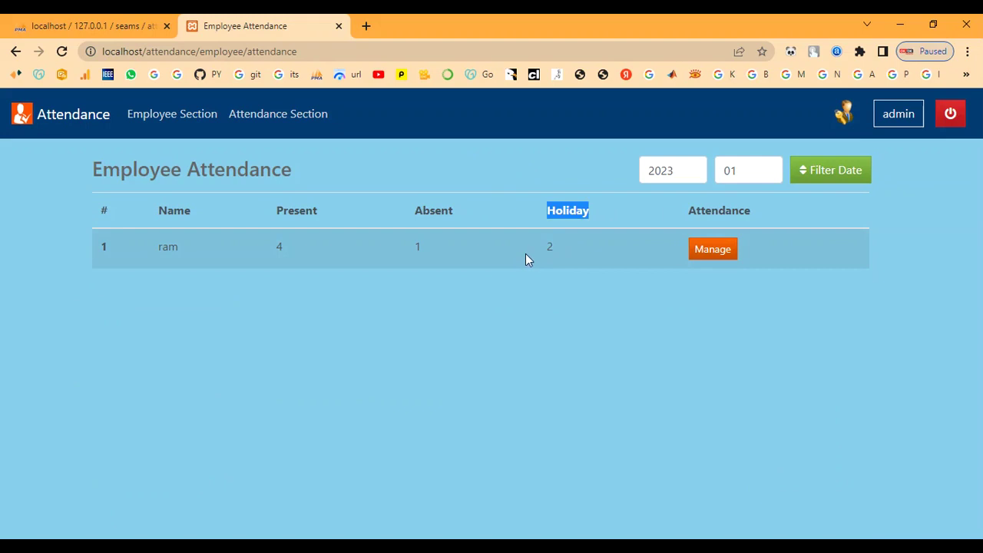
left_click(549, 247)
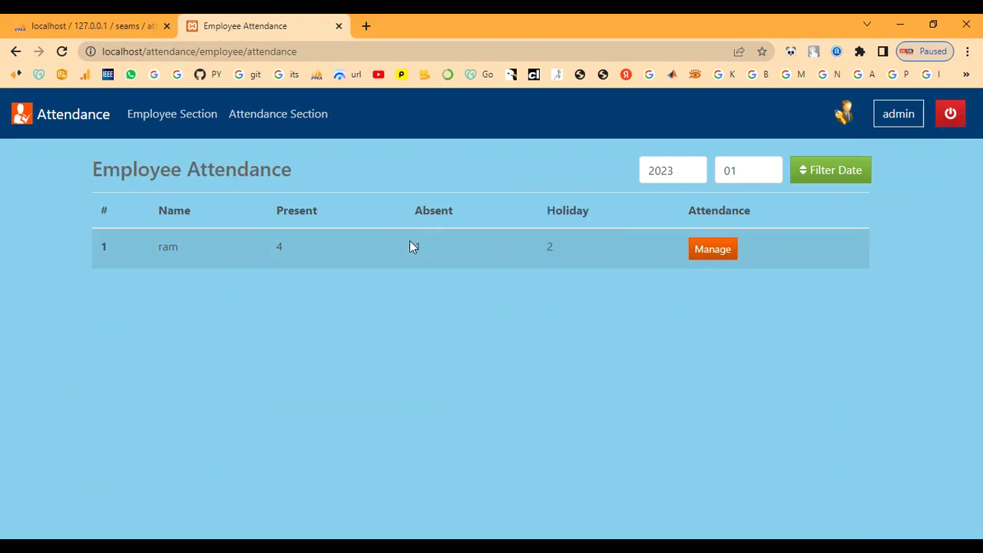
Change Monday 2 January 2023 to Absent, save it and resubmit the month.
left_click(713, 255)
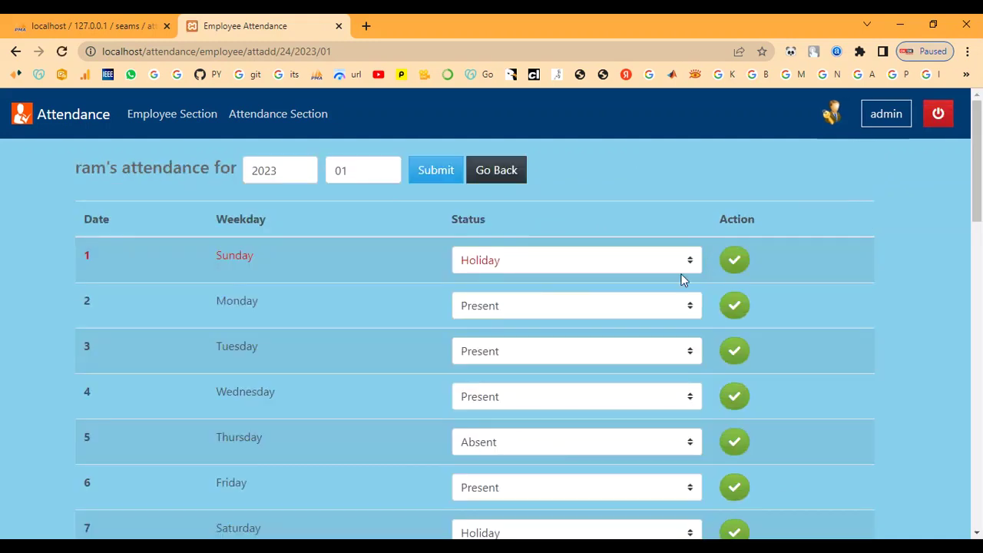
left_click(548, 305)
left_click(535, 358)
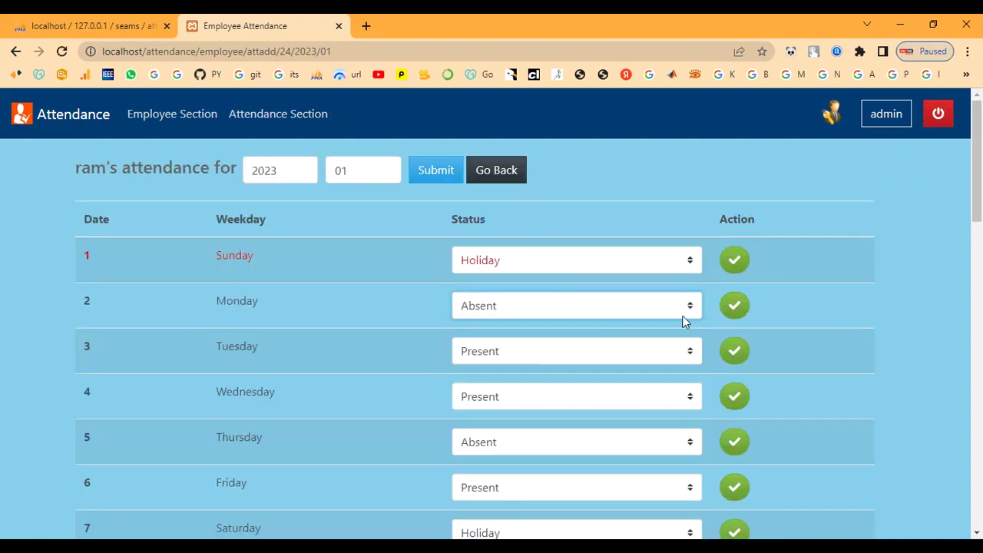
left_click(734, 306)
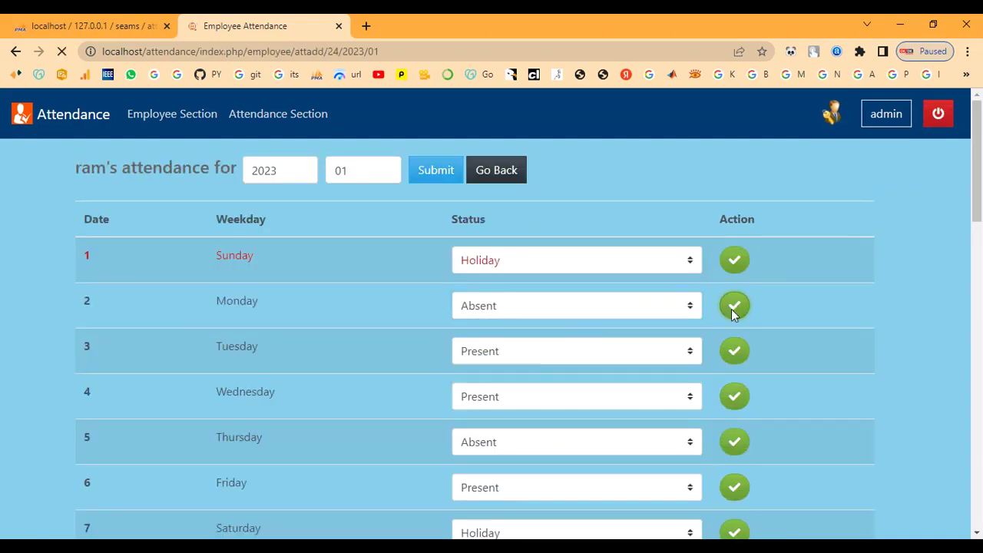
left_click(431, 176)
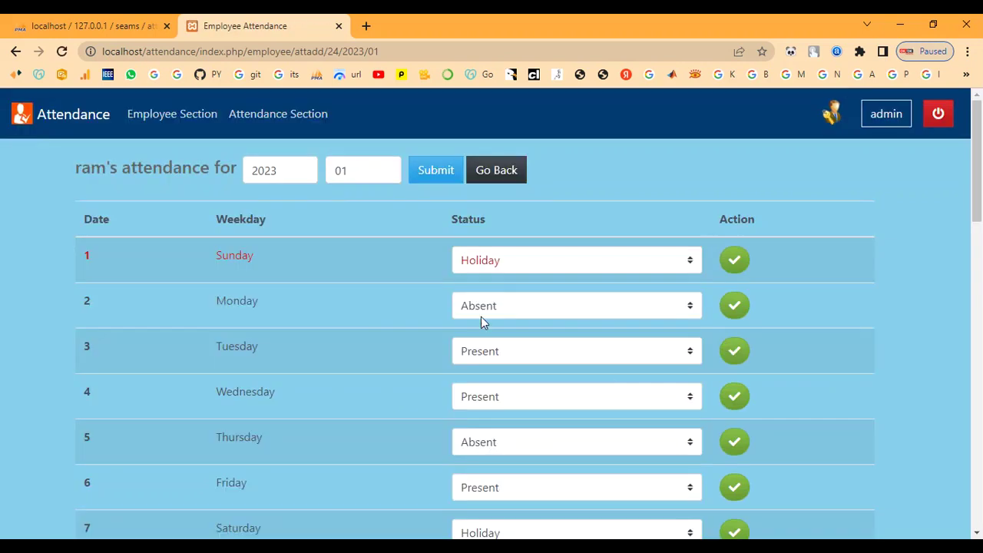
left_click(436, 176)
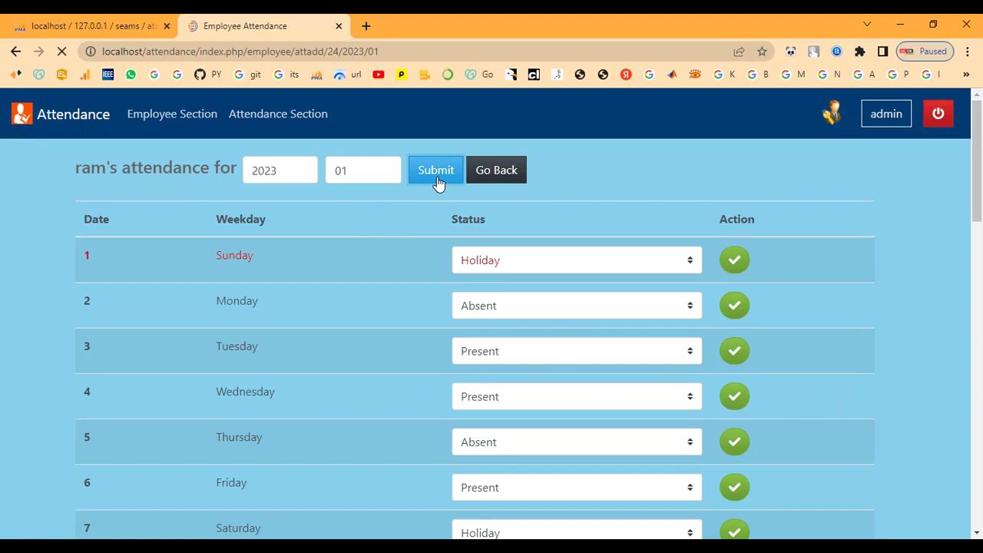
left_click(511, 177)
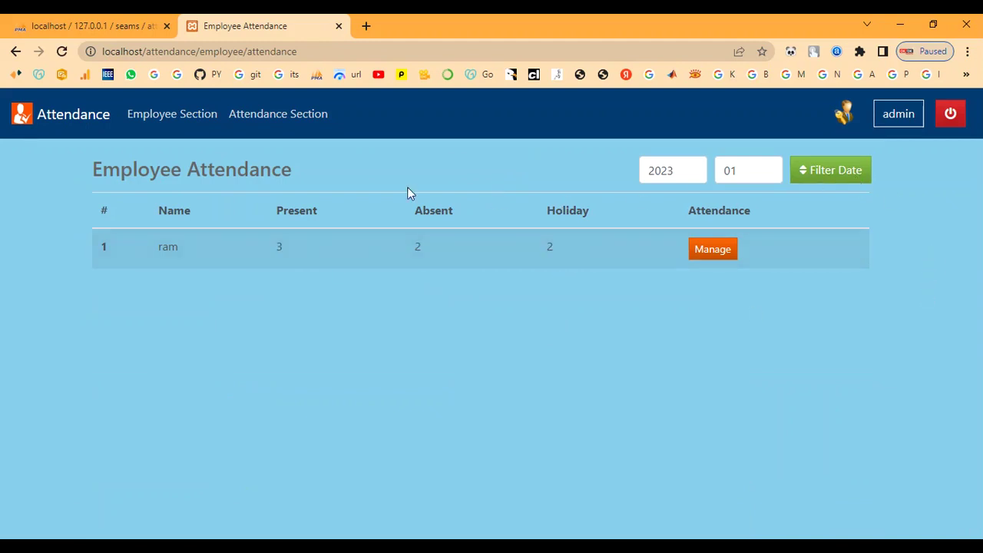
Go to the employee list and log out of the admin account.
left_click(161, 120)
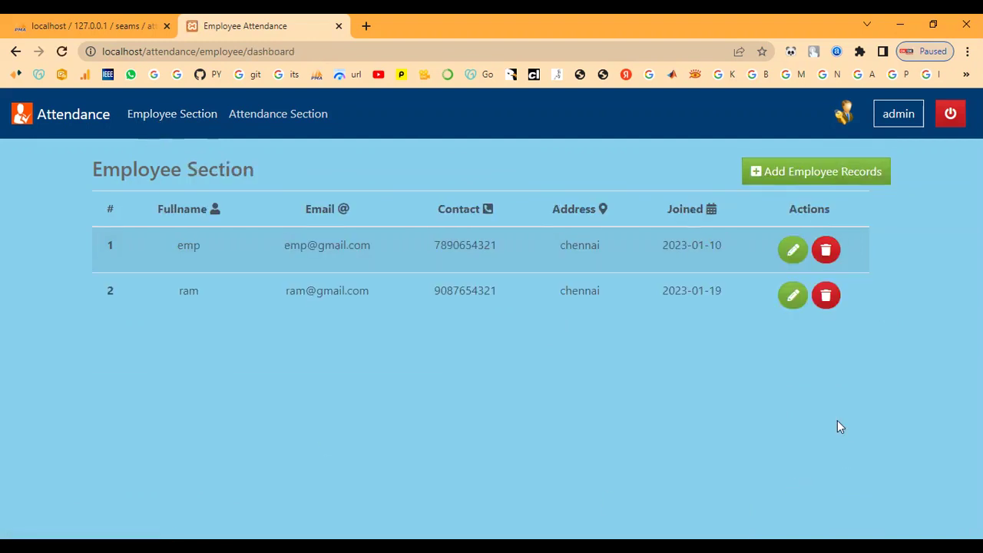
left_click(940, 119)
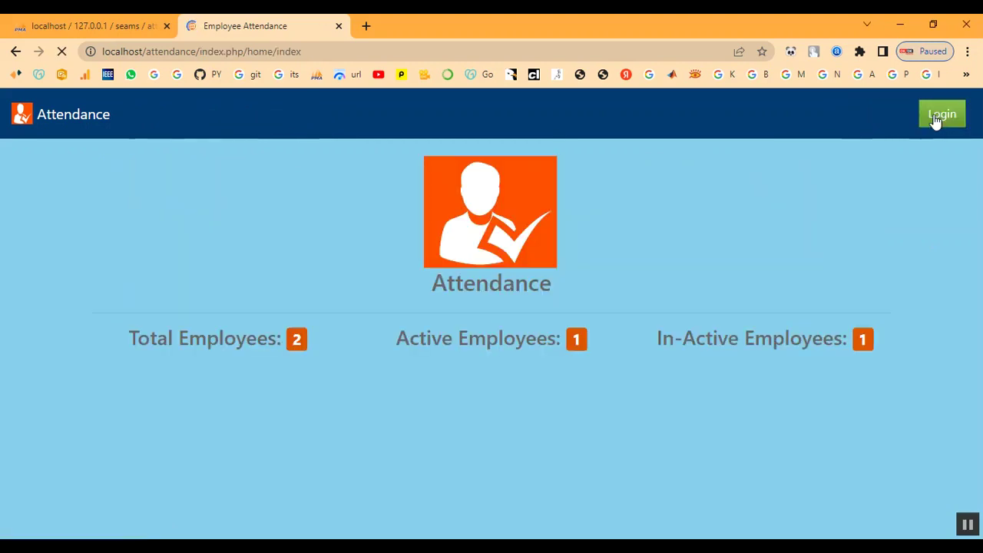